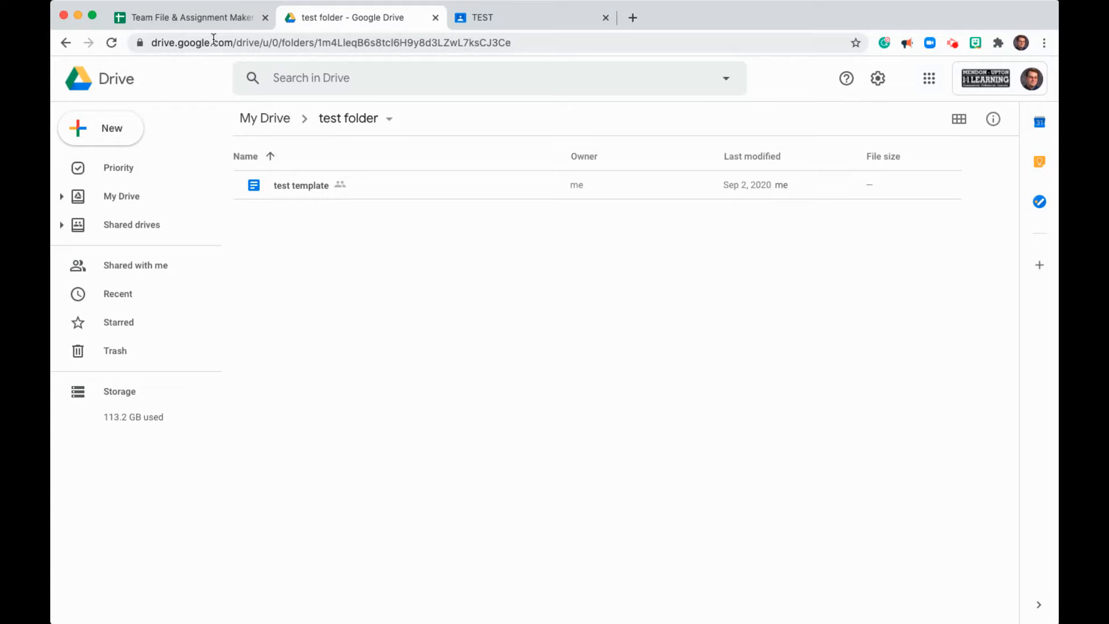
- Compare the file ID in the sheet with the ID in the template document's URL
click(195, 20)
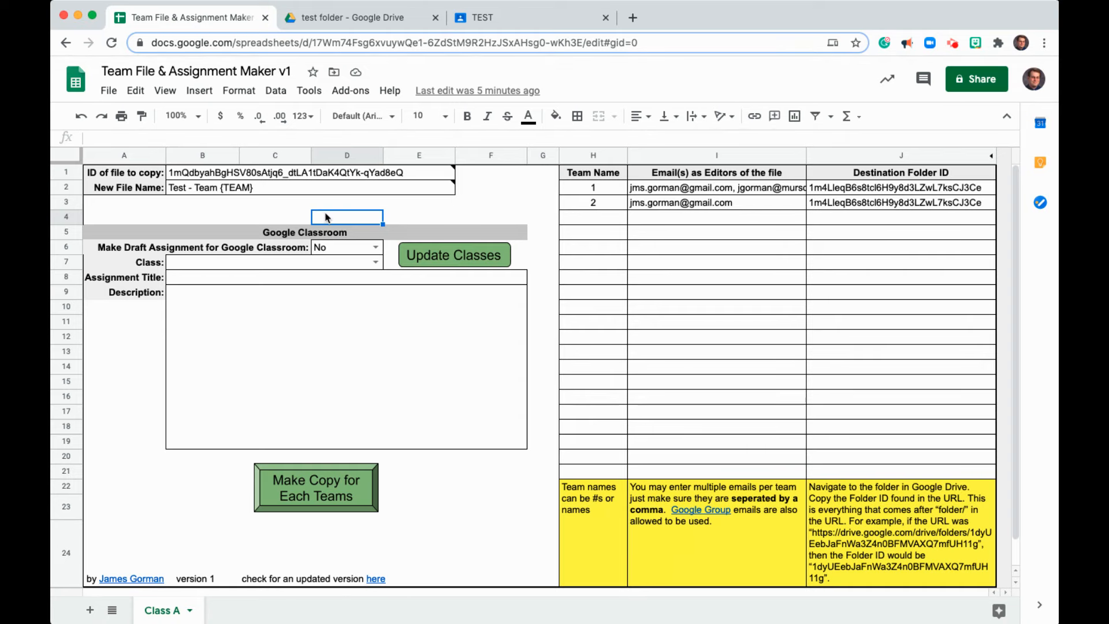
mouse_move(312, 178)
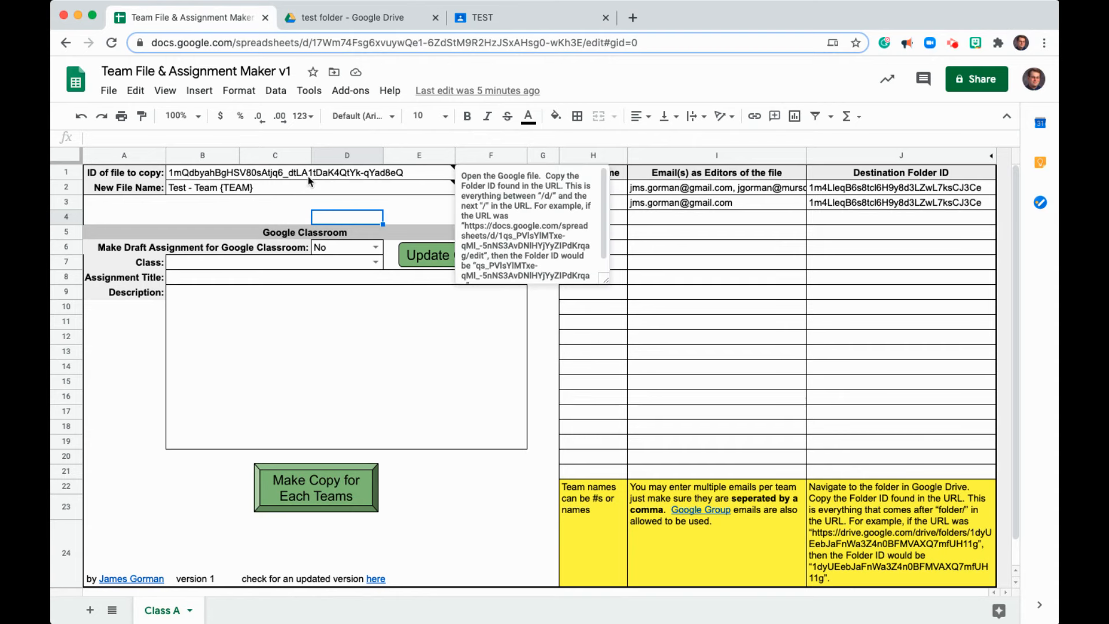
click(194, 179)
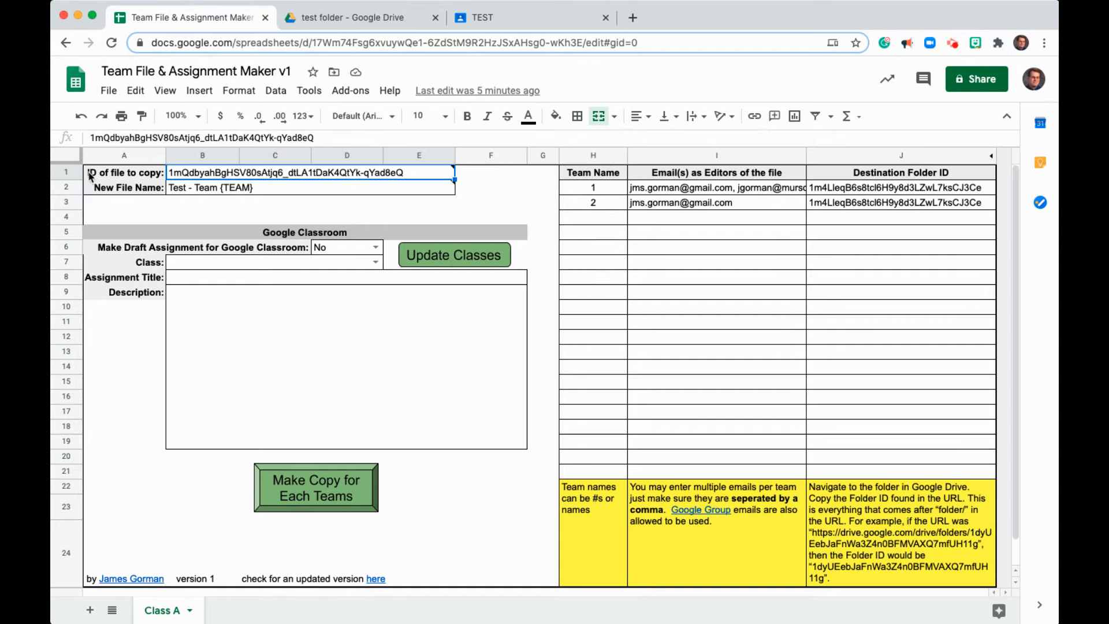
mouse_move(214, 179)
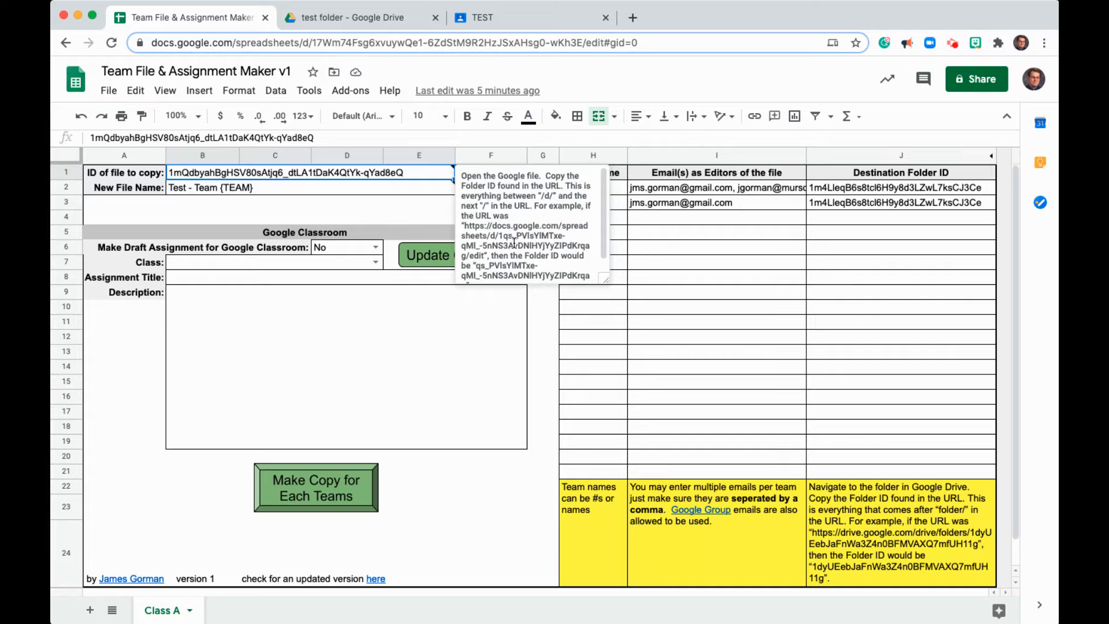
click(382, 20)
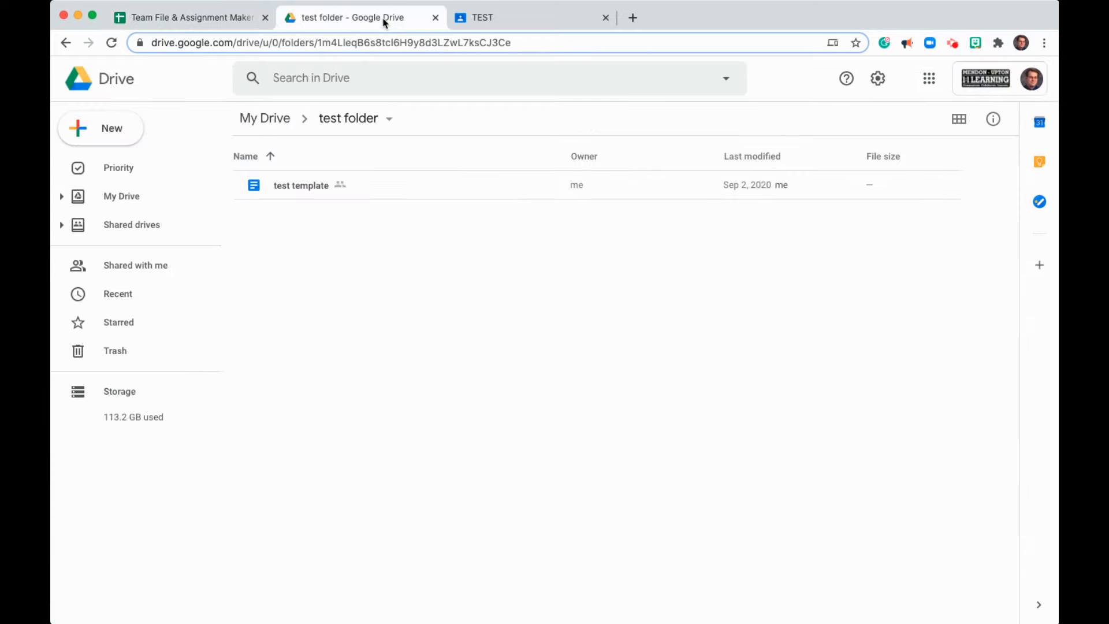
double_click(302, 186)
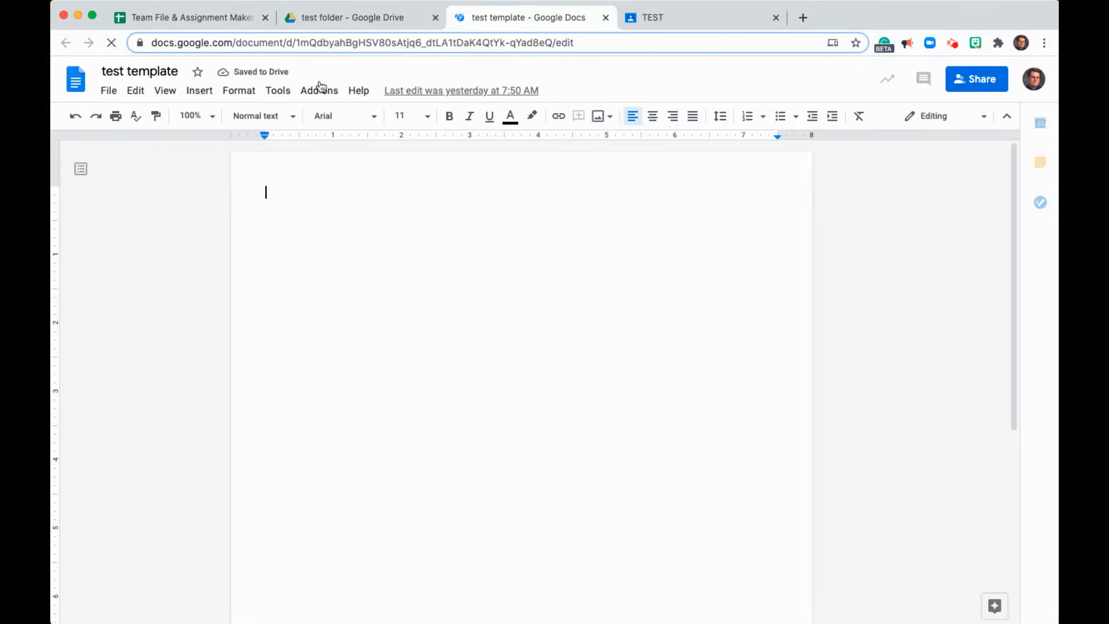
click(297, 43)
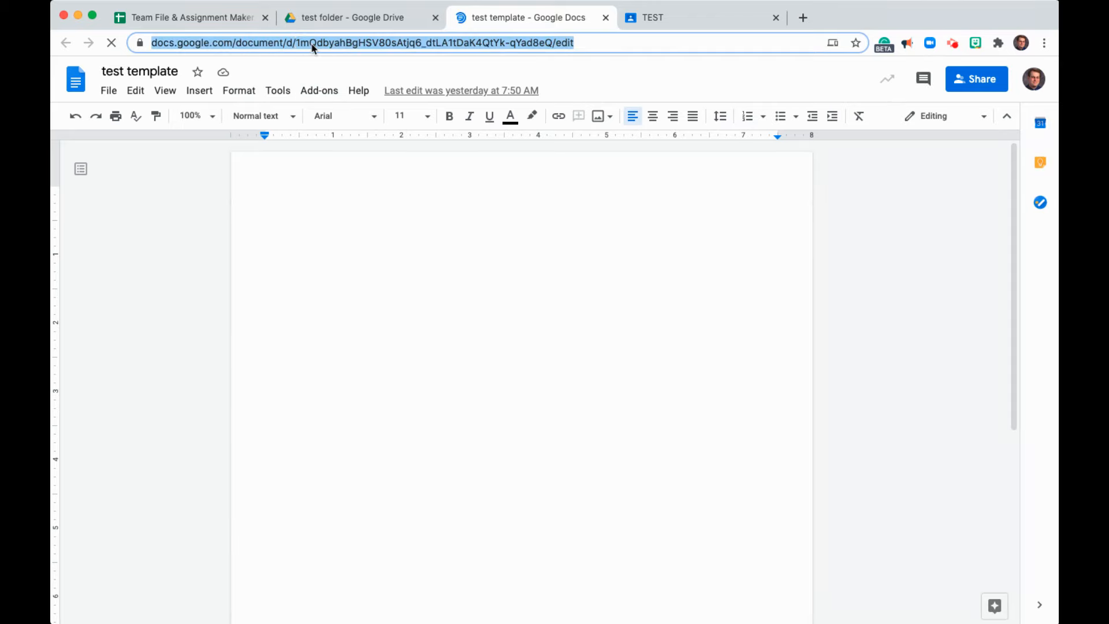
click(305, 42)
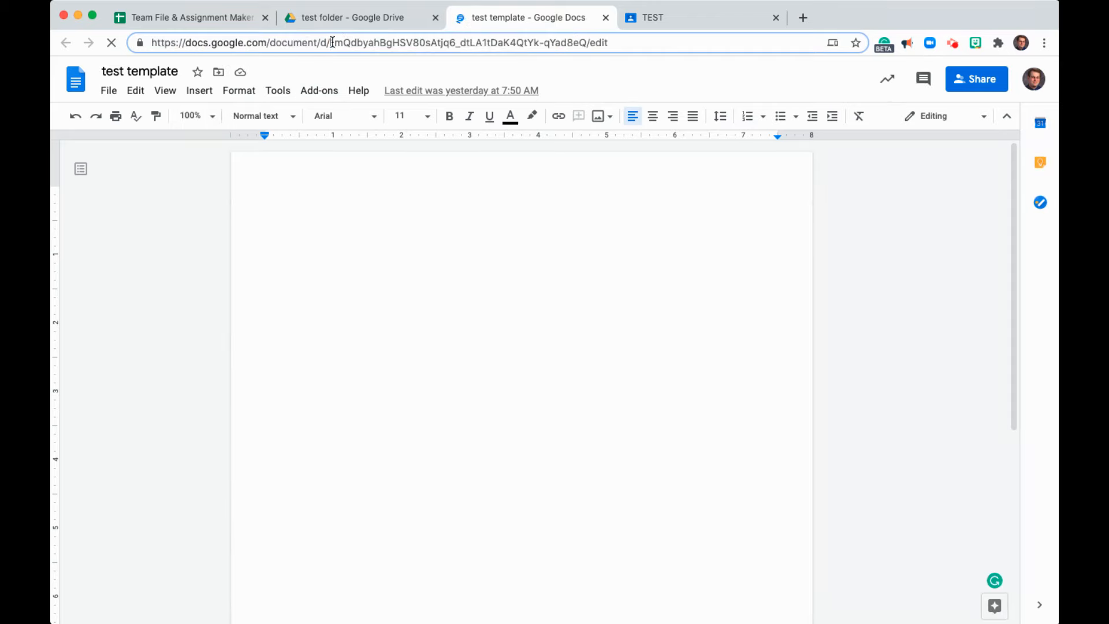
drag(330, 43, 587, 43)
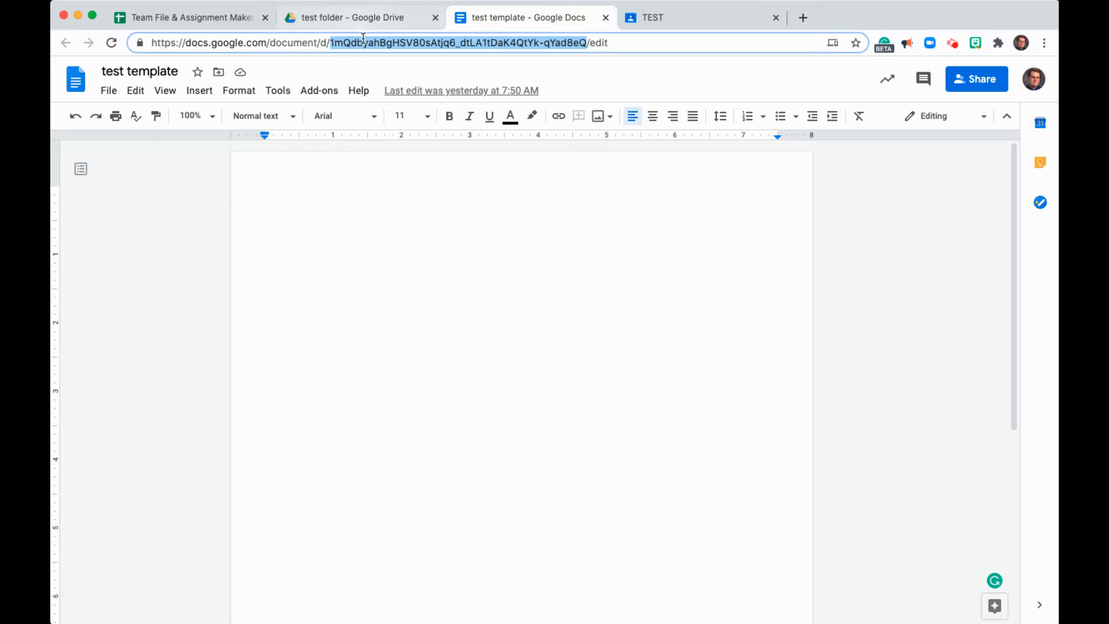
click(213, 22)
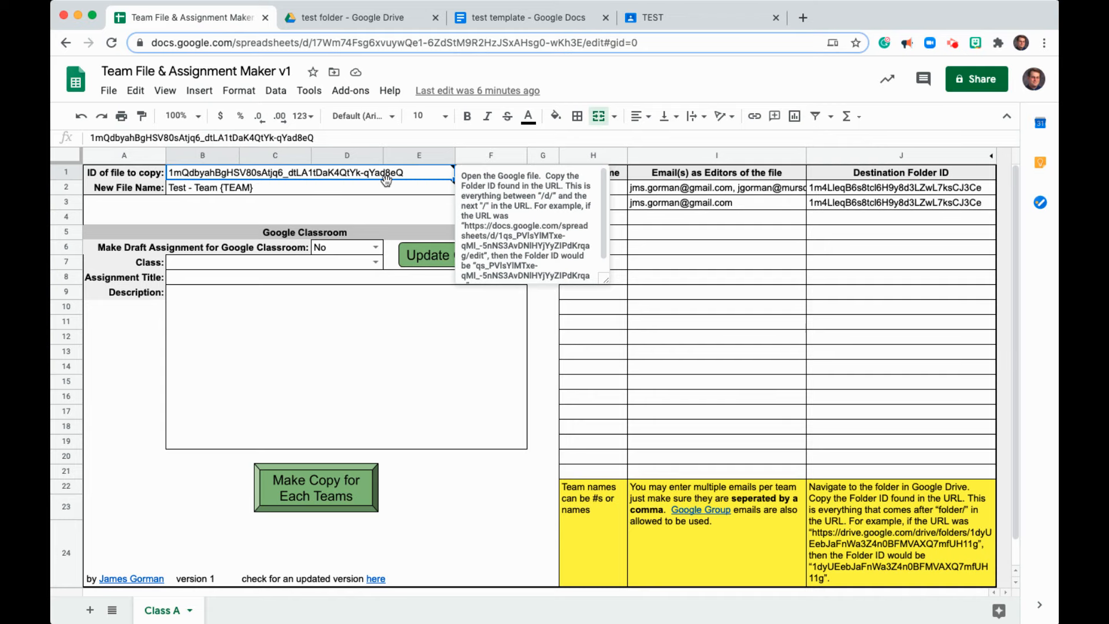
- Review the new file name pattern, team names, editor emails and destination folder IDs in the sheet
click(326, 192)
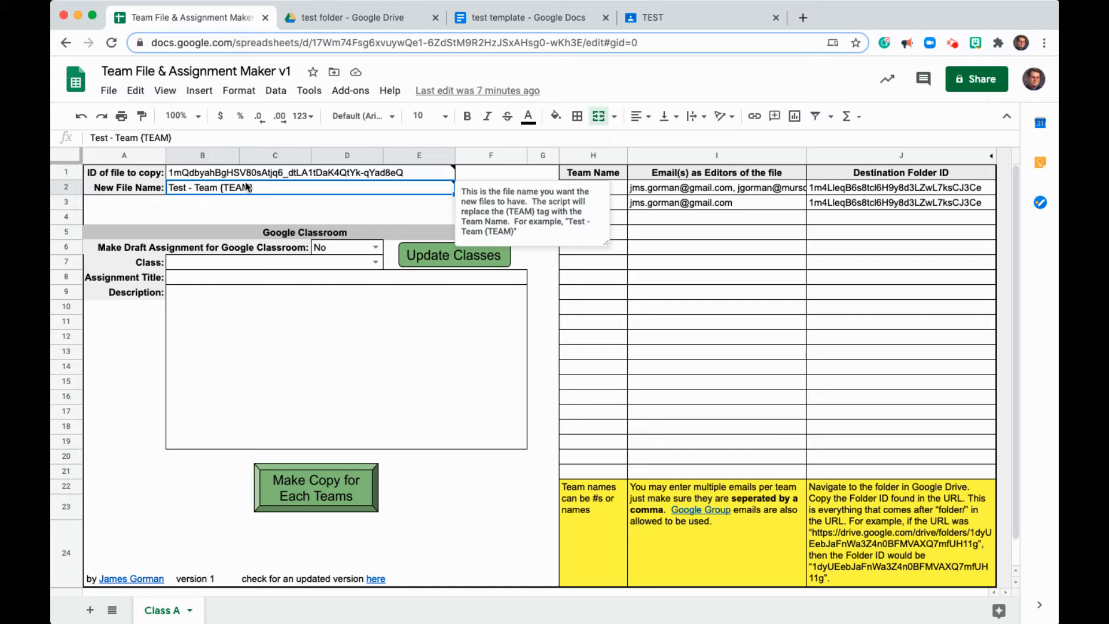
click(381, 204)
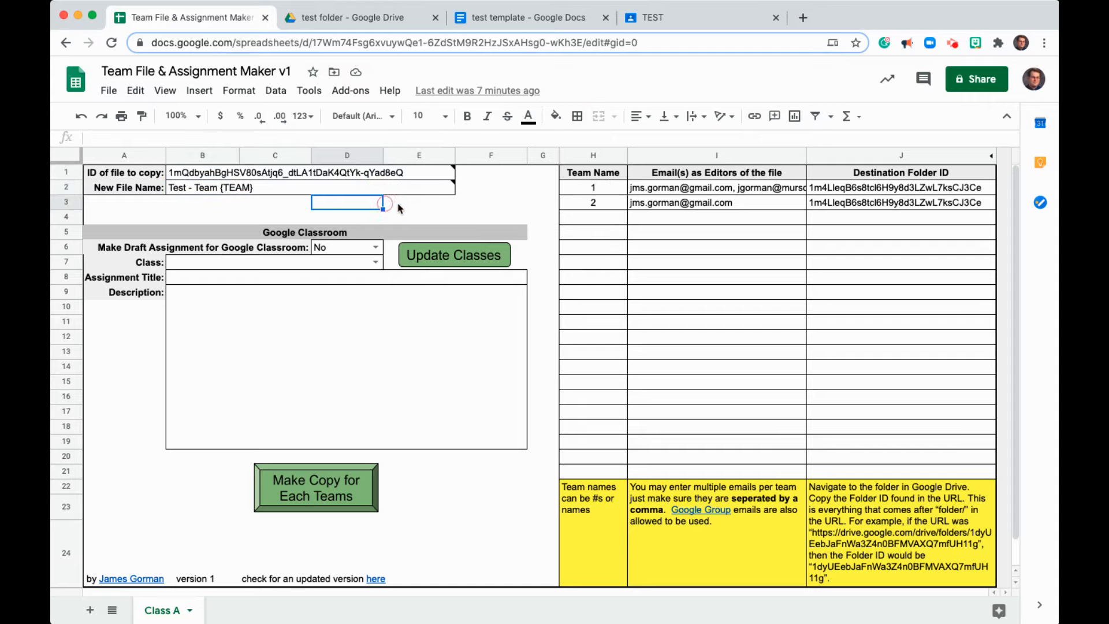
click(603, 194)
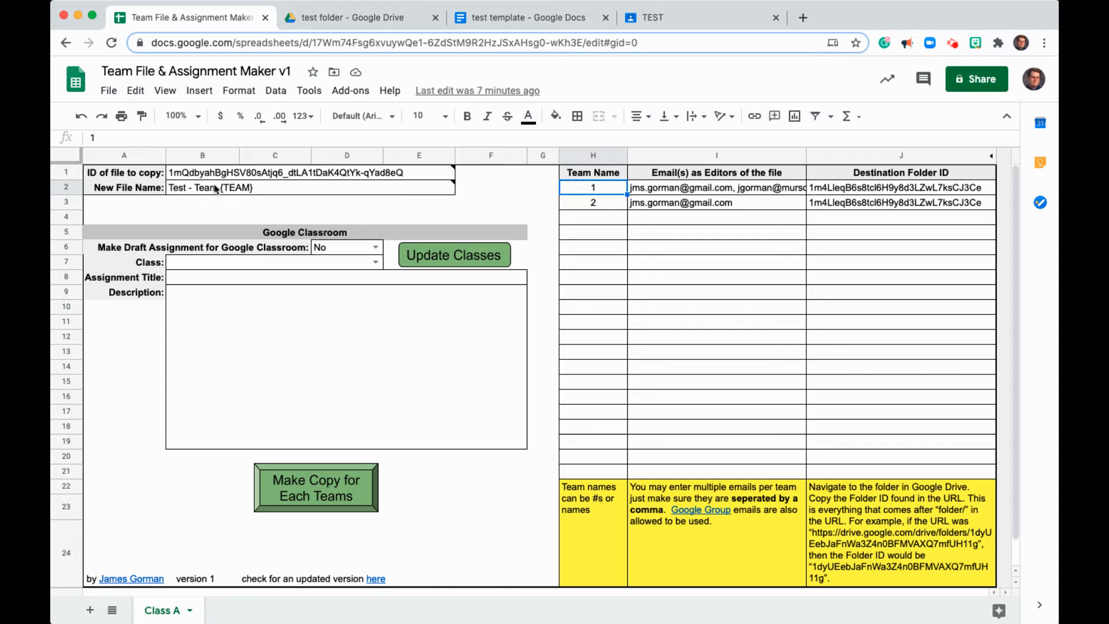
mouse_move(228, 195)
click(674, 191)
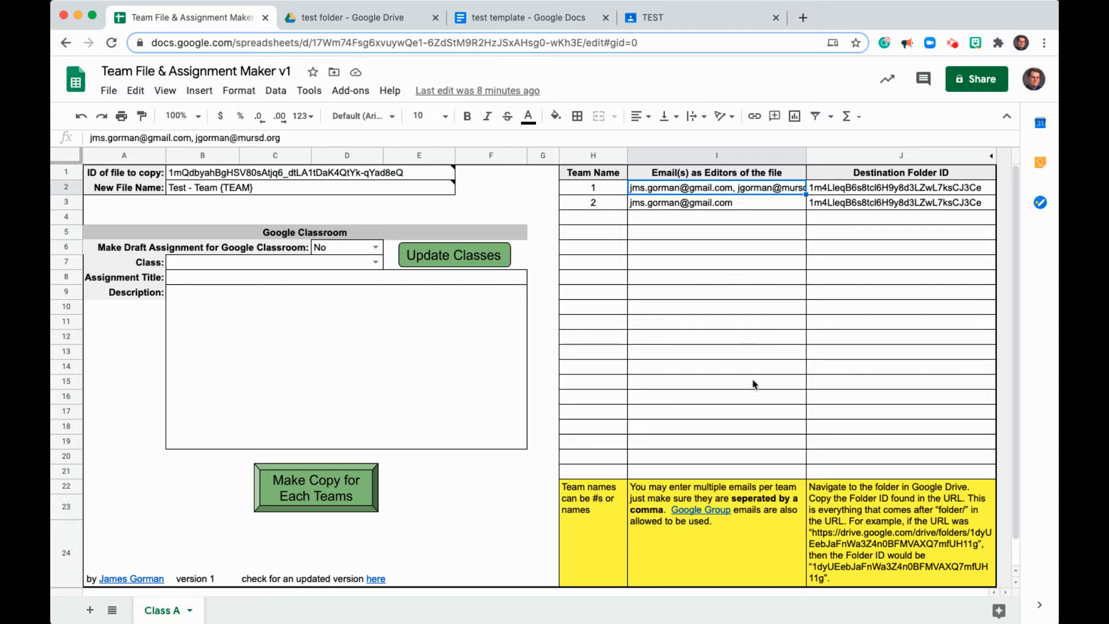
mouse_move(688, 511)
click(851, 193)
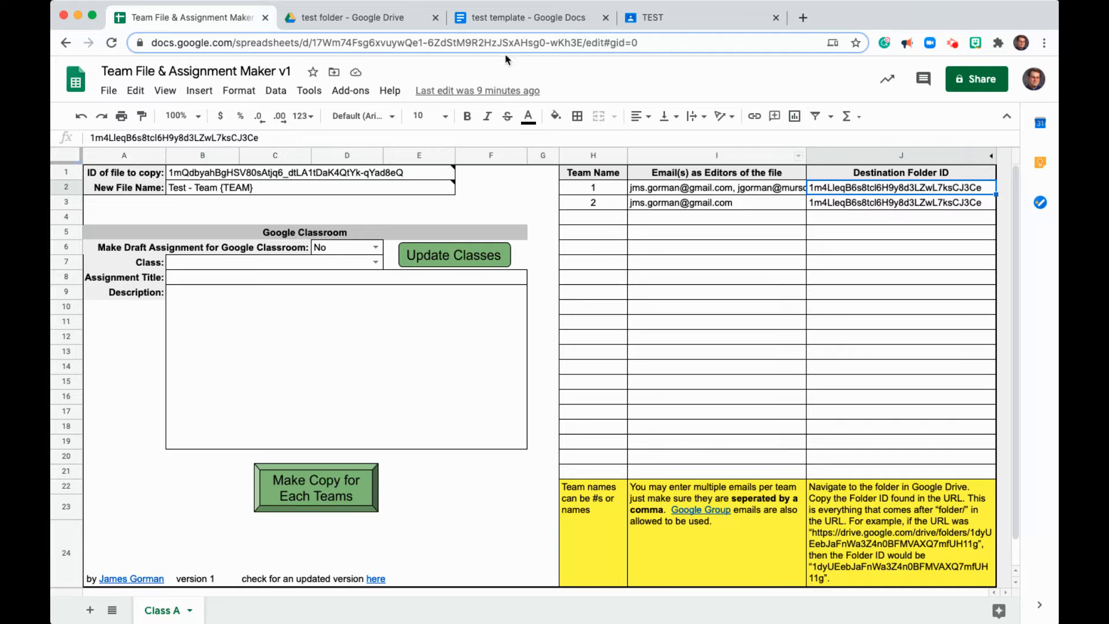
- Check the destination folder ID against the test folder's Drive URL
click(354, 17)
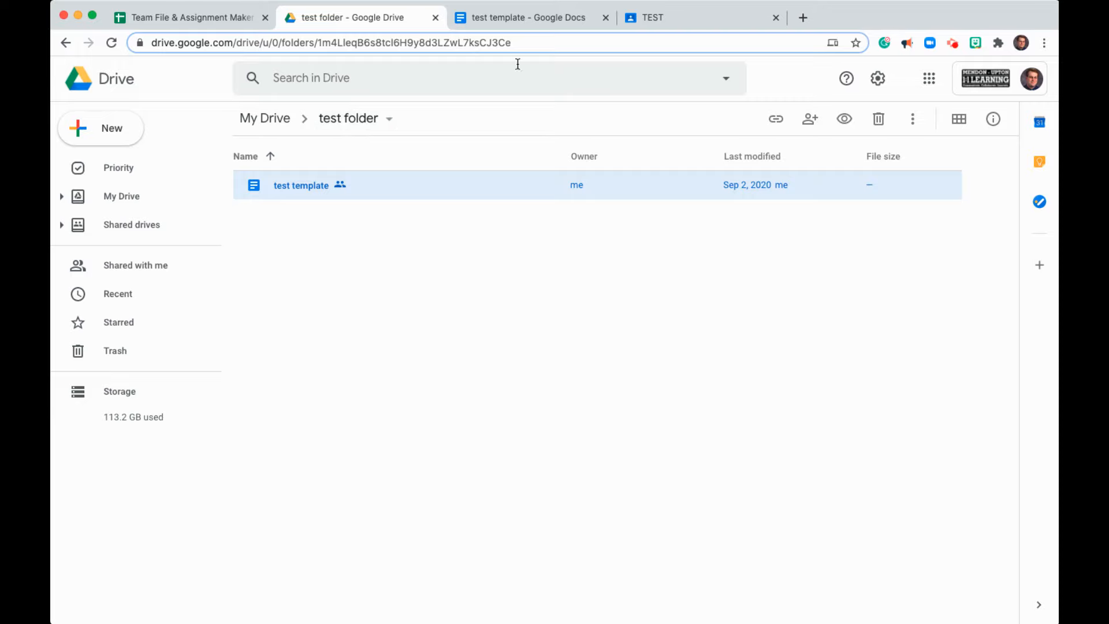
drag(522, 43, 319, 46)
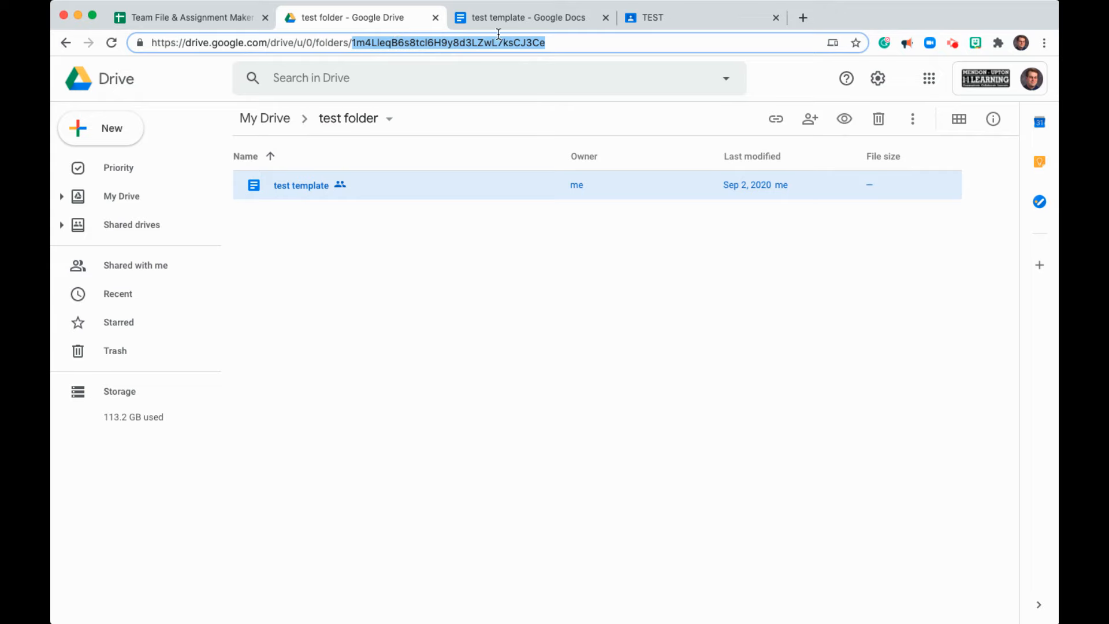
click(227, 17)
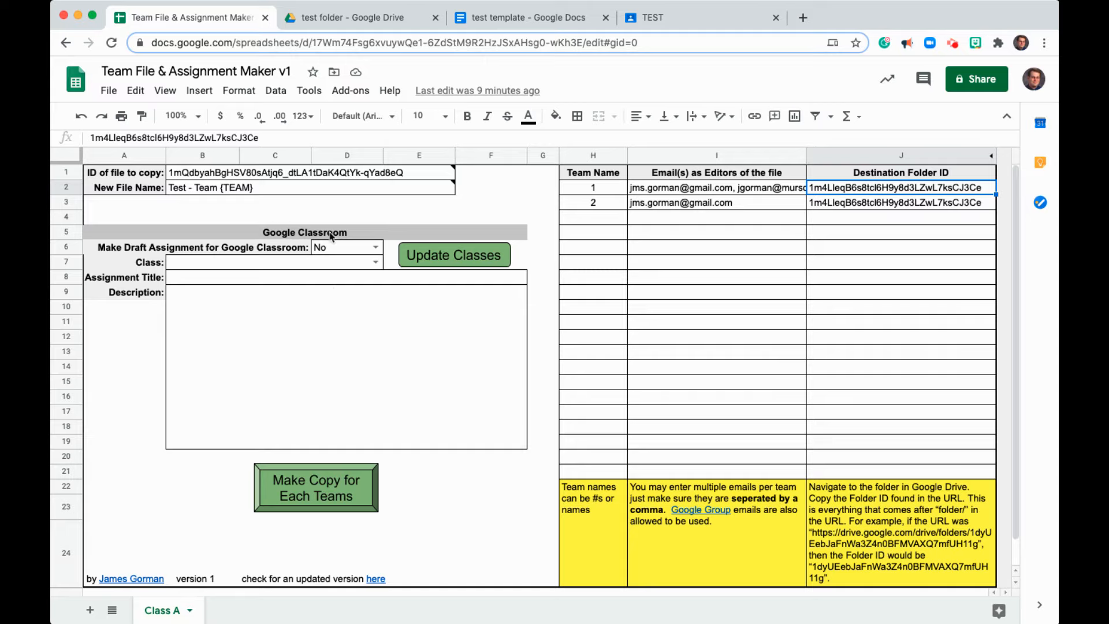
- Set Make Draft Assignment for Google Classroom to Yes
click(374, 247)
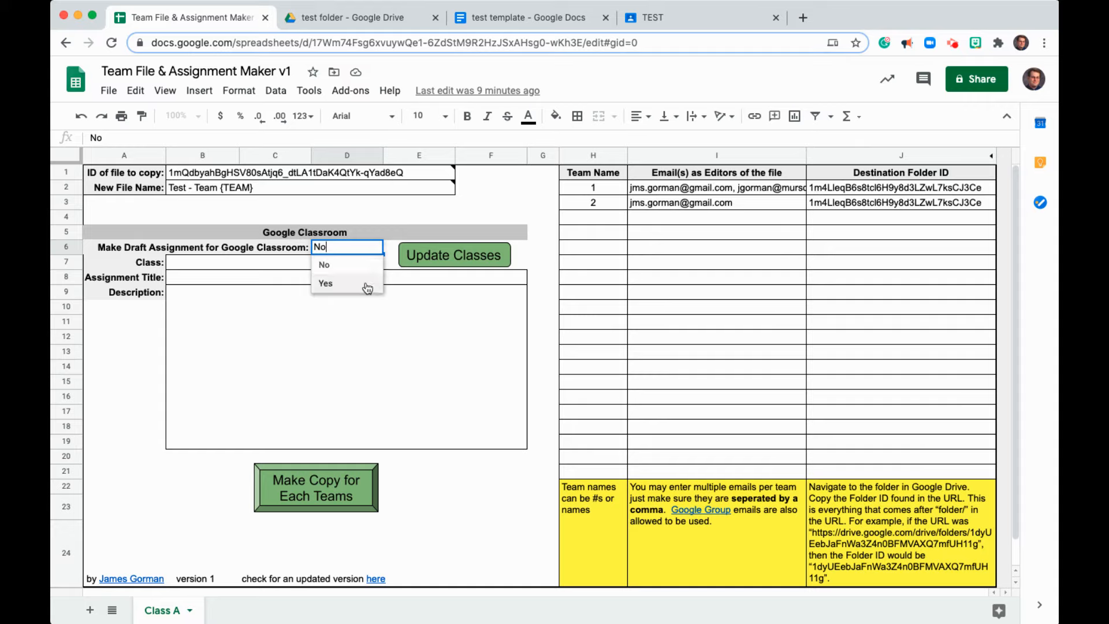
click(367, 284)
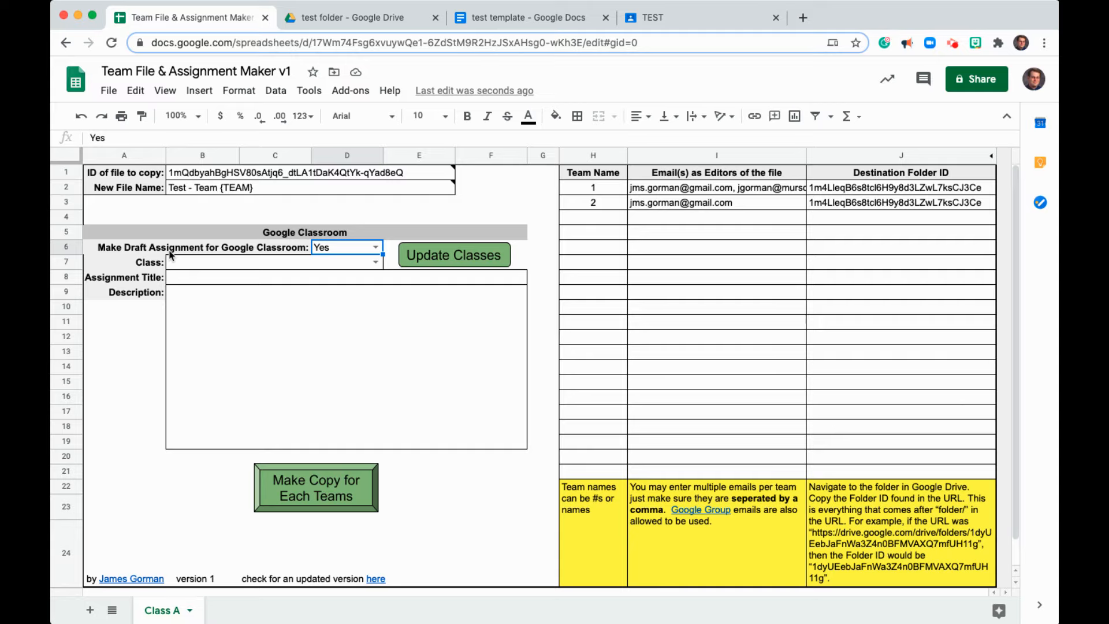
double_click(378, 263)
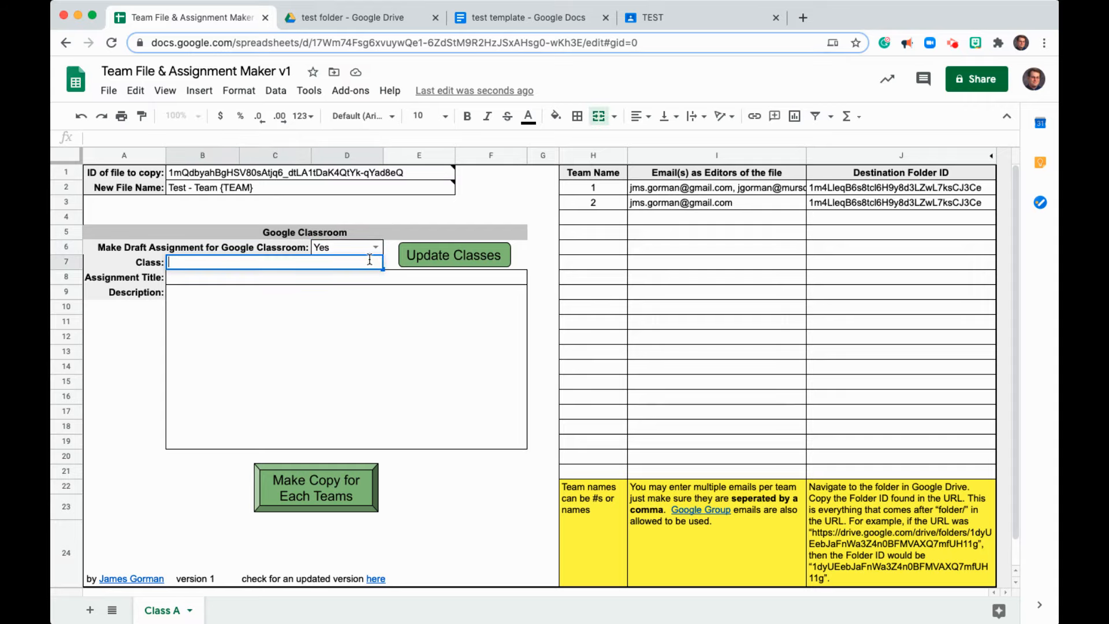
- Authorize the script and update the class dropdown list
click(422, 264)
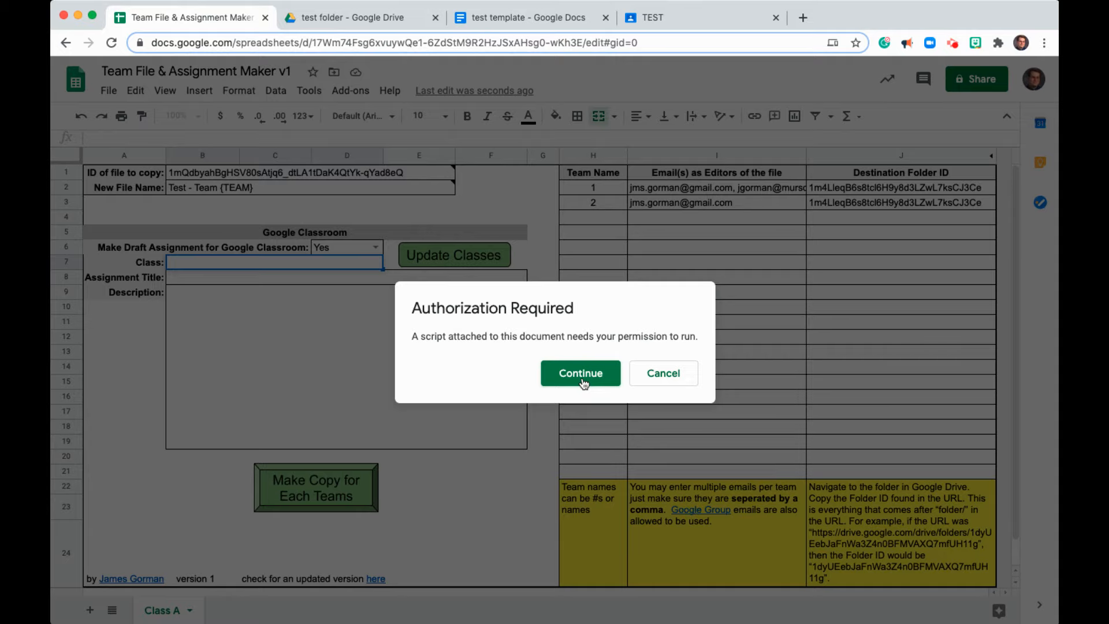
click(581, 374)
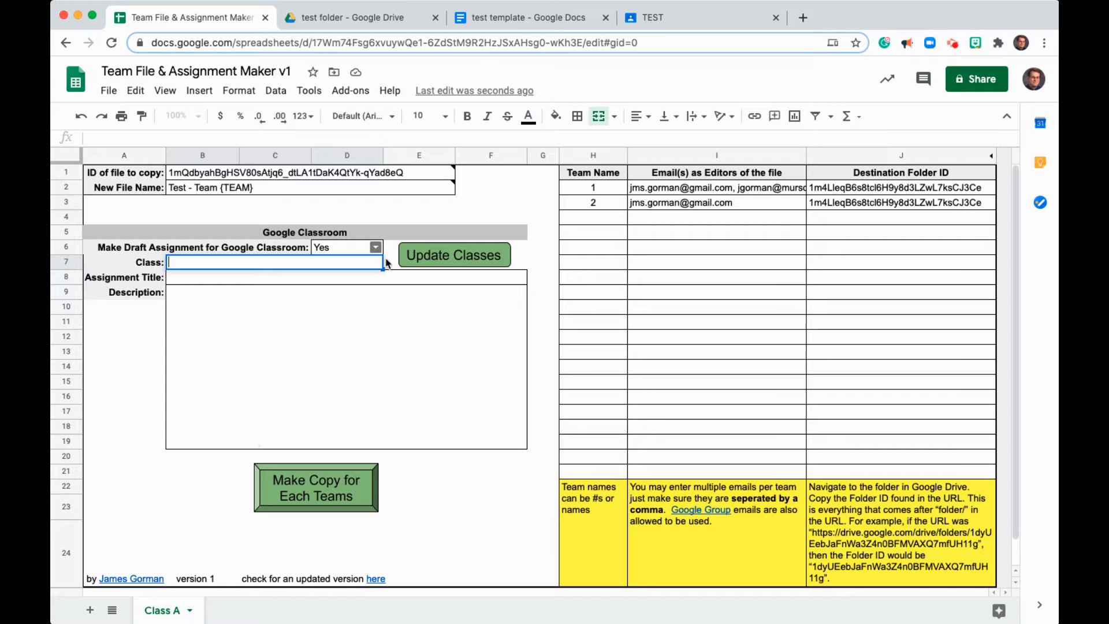
click(447, 263)
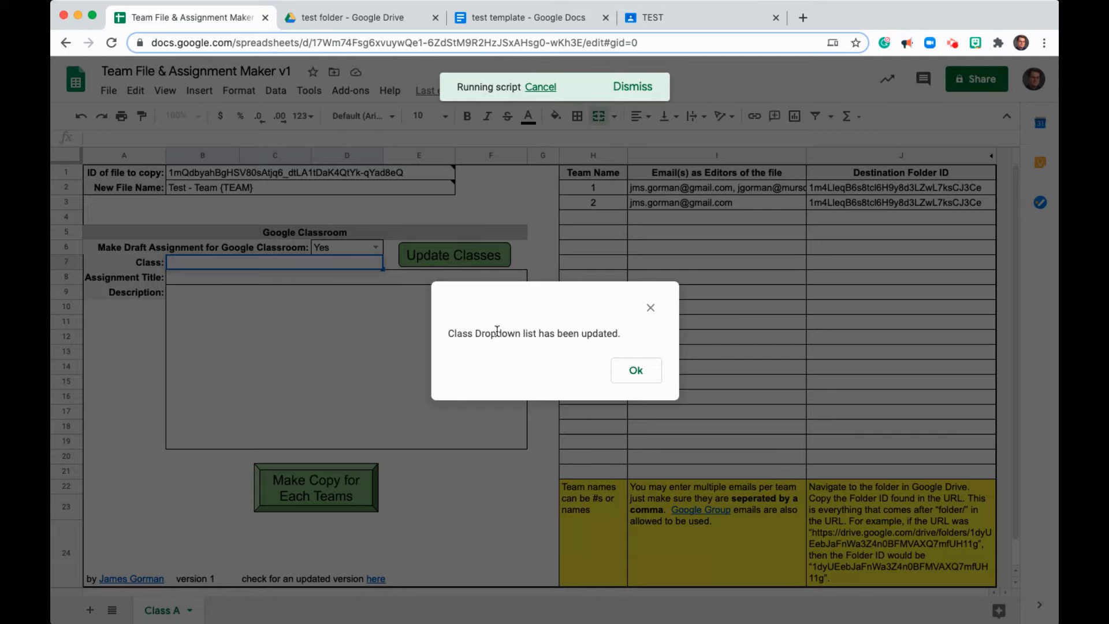
click(647, 375)
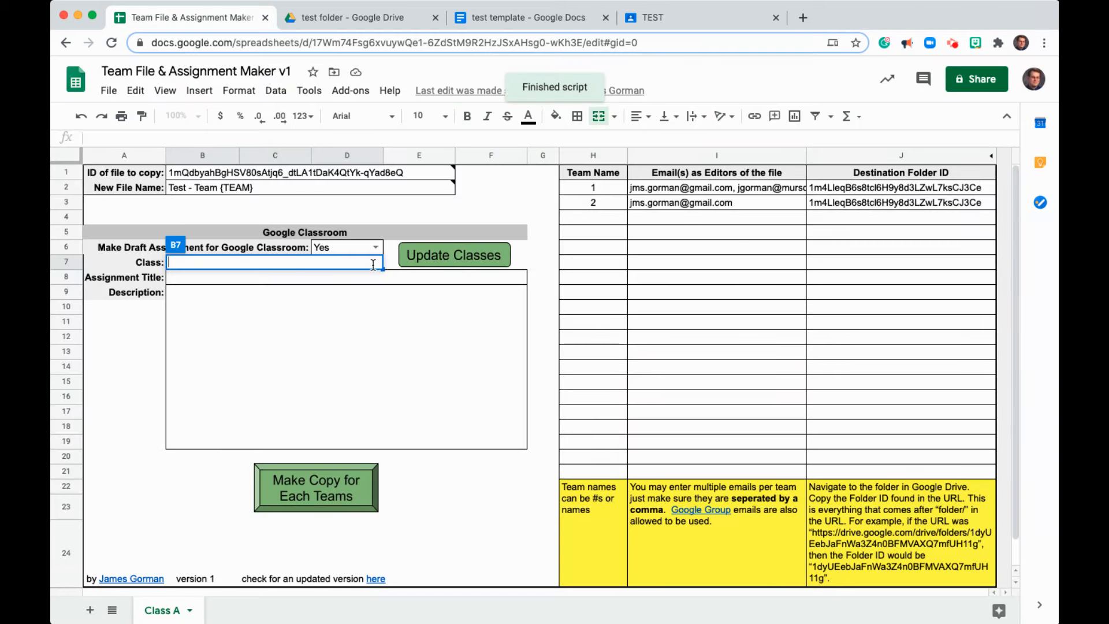
- Choose TEST as the Class
click(406, 297)
click(375, 263)
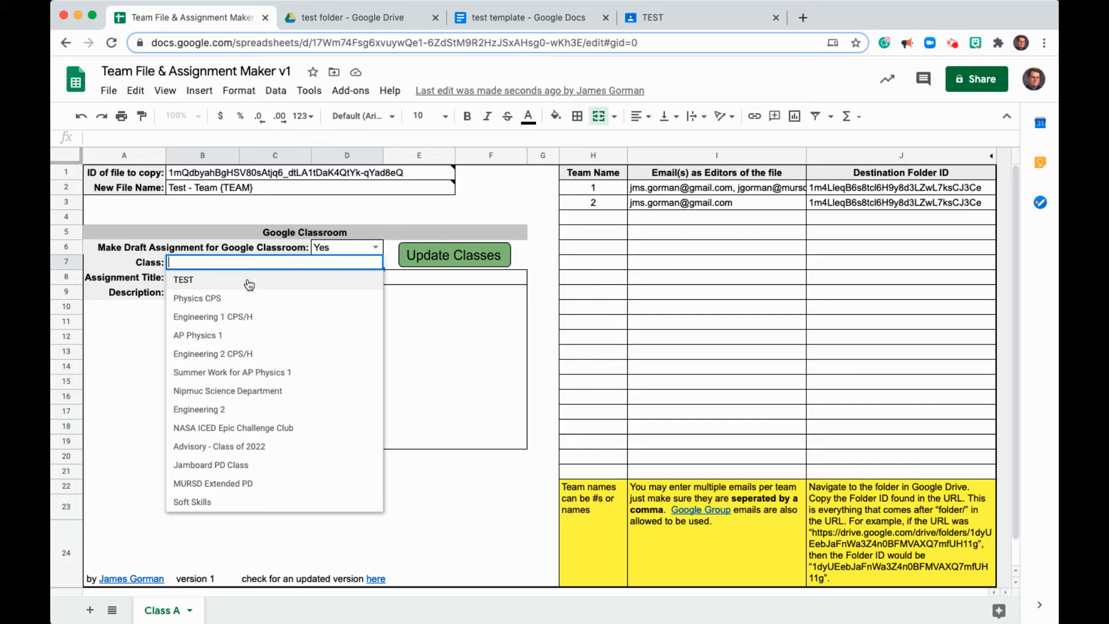
click(192, 282)
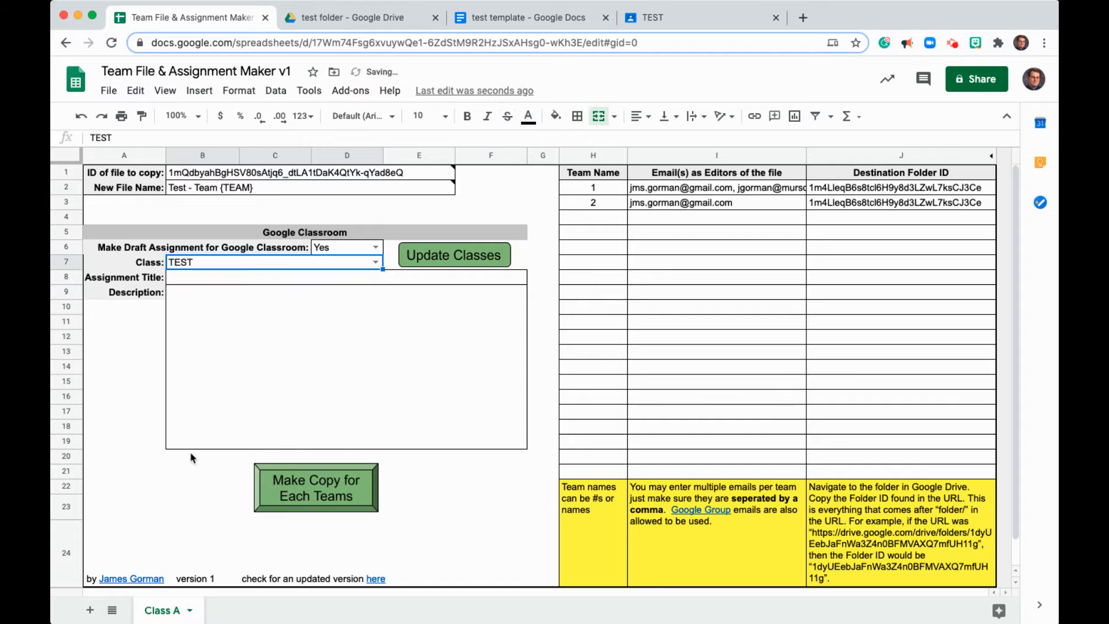
- Enter Demo Assignment as the assignment title
click(218, 282)
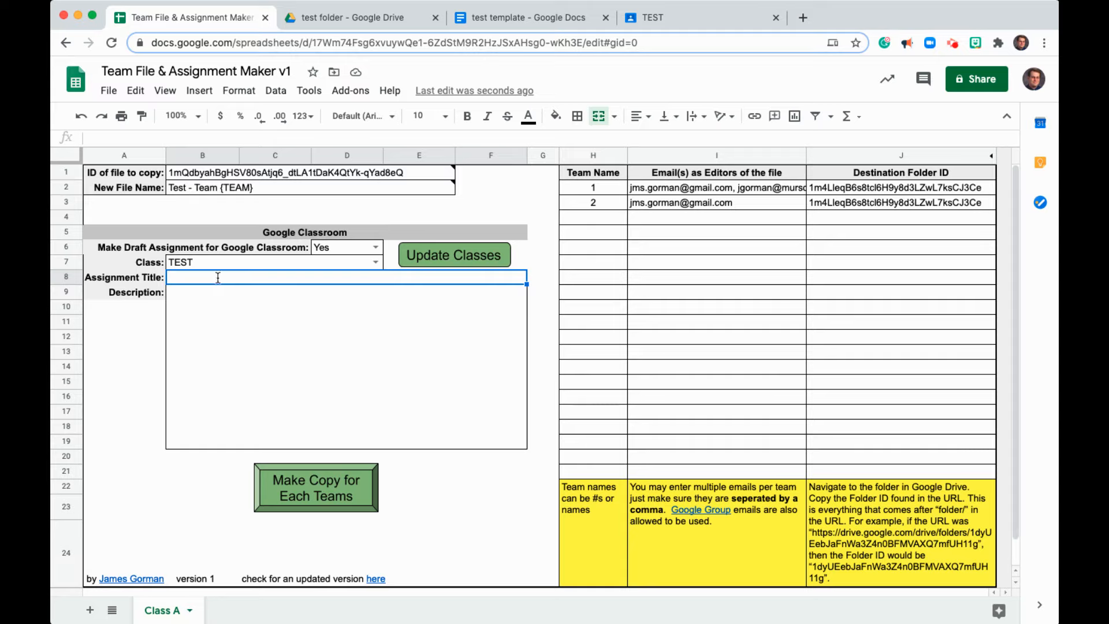
text(Demo)
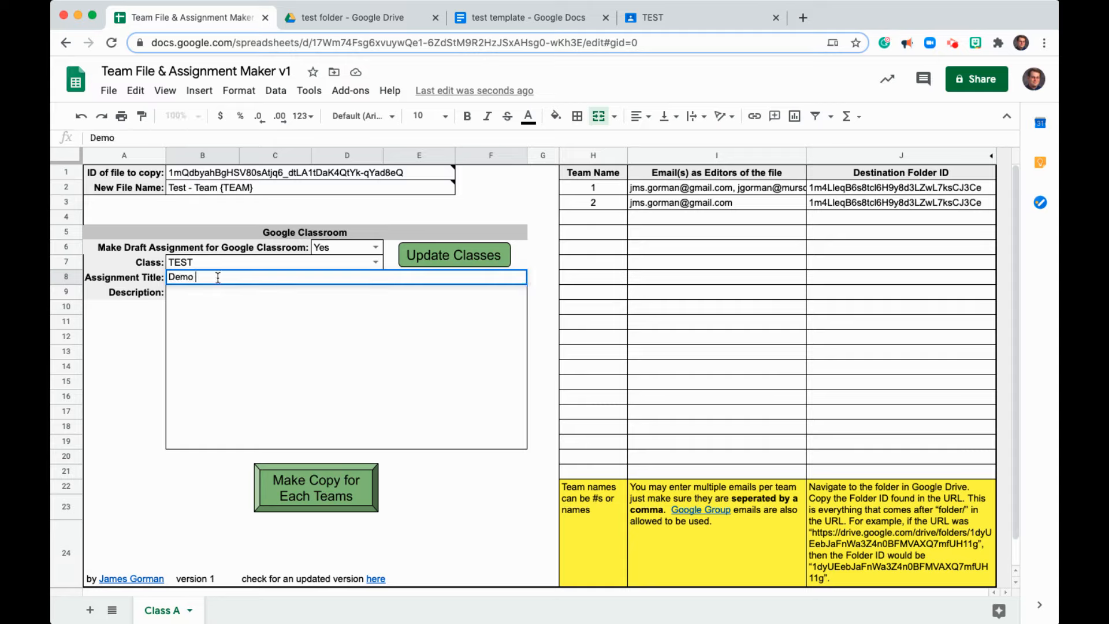
text( Assignment)
- Enter some sort of description as the assignment description
click(271, 311)
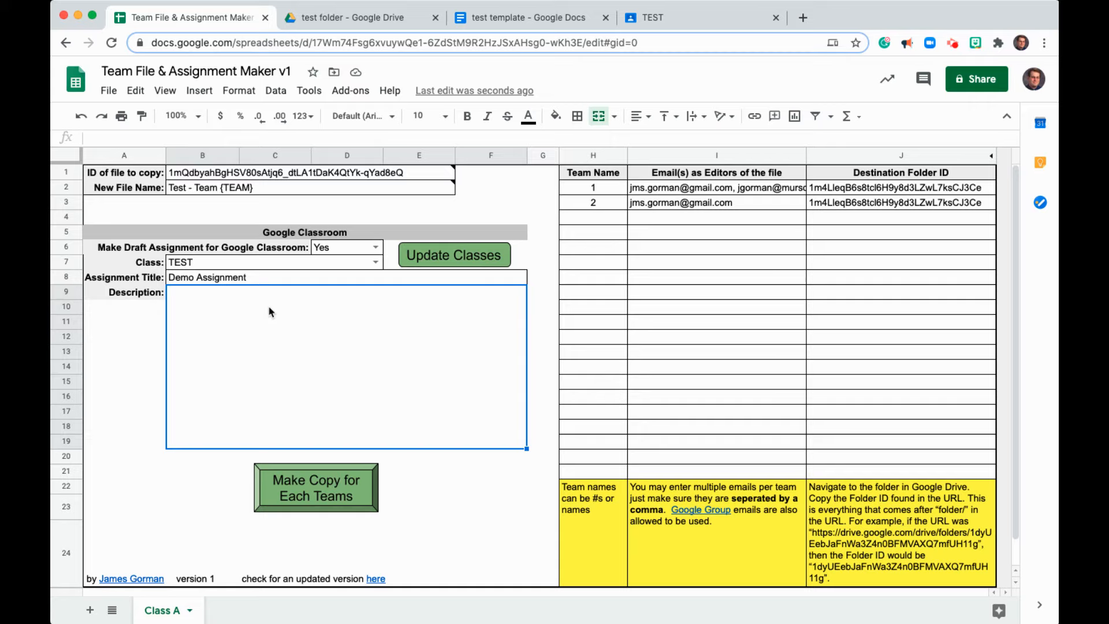
text(some sort)
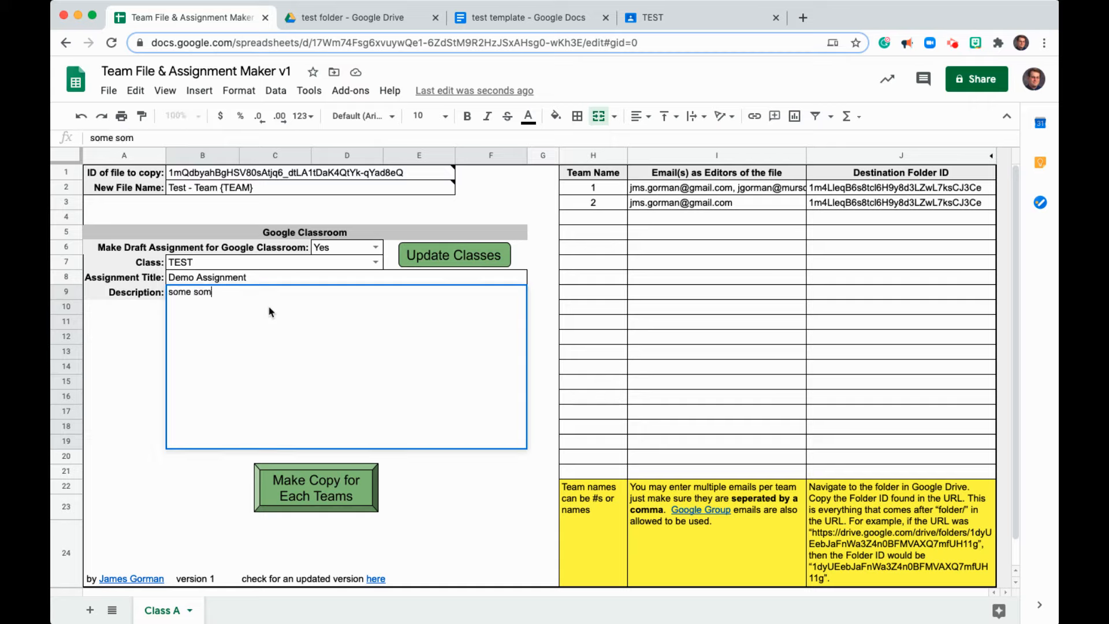
key(BackSpace)
key(BackSpace)
key(BackSpace)
text(oort)
key(BackSpace)
key(BackSpace)
key(BackSpace)
text(rt of description)
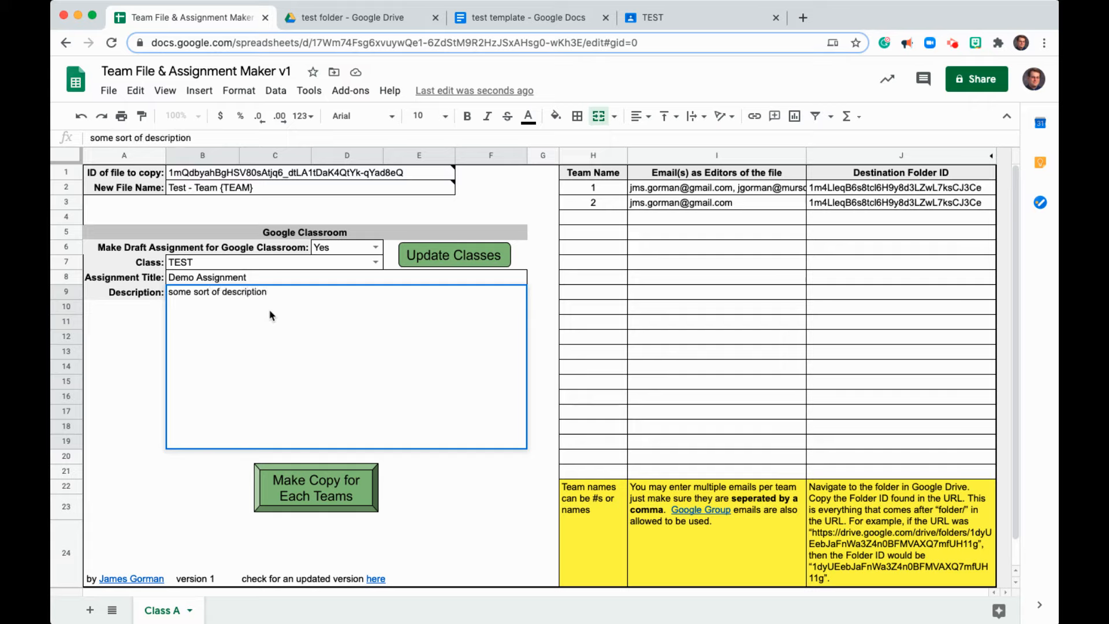
click(270, 311)
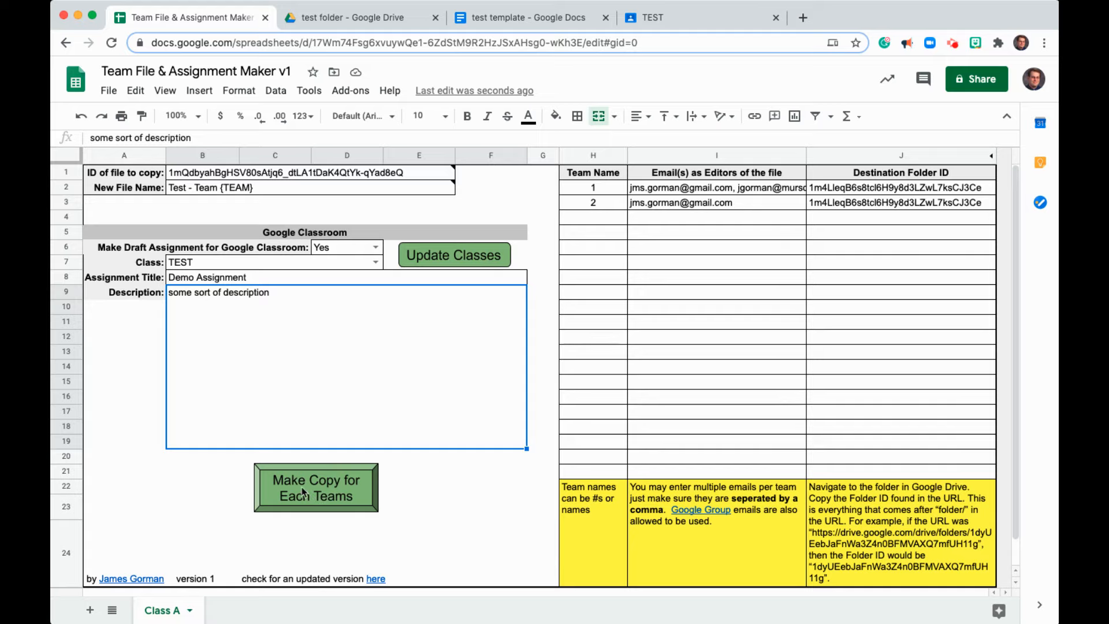
- Run Make Copy for Each Teams to create the team copies and draft assignment
double_click(339, 499)
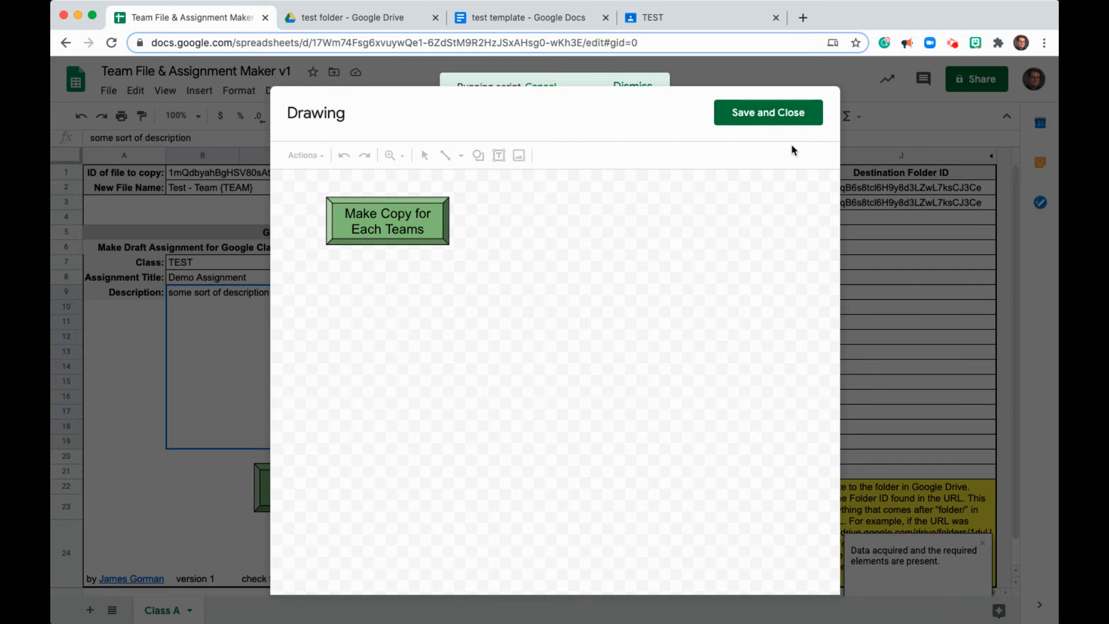
click(804, 115)
click(337, 490)
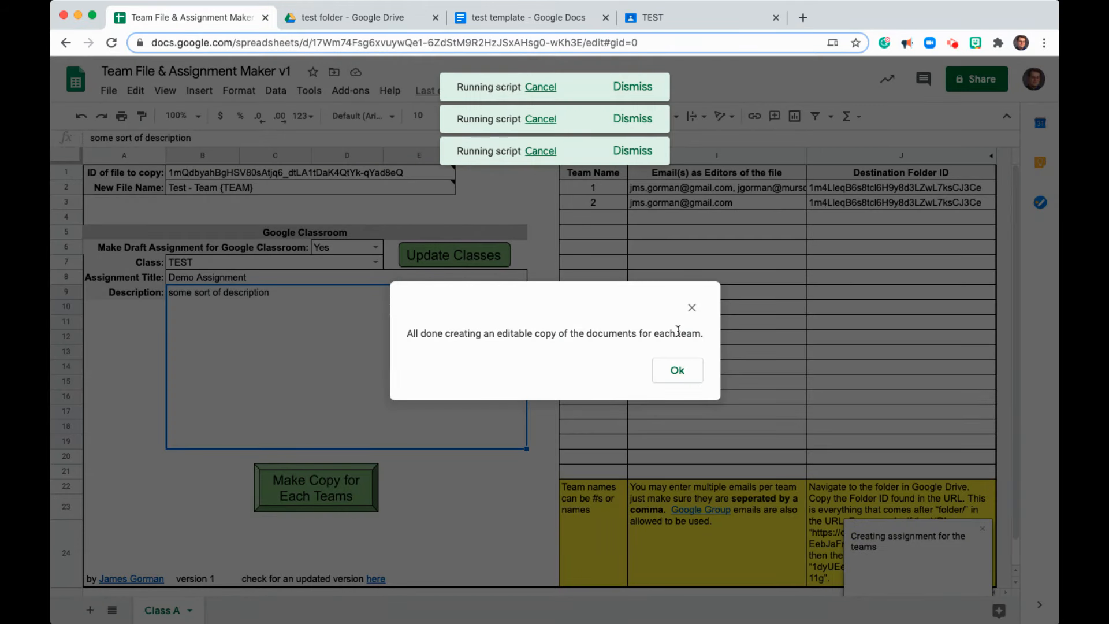
- Close the completion message and check the new team copies in the test folder in Drive
click(687, 370)
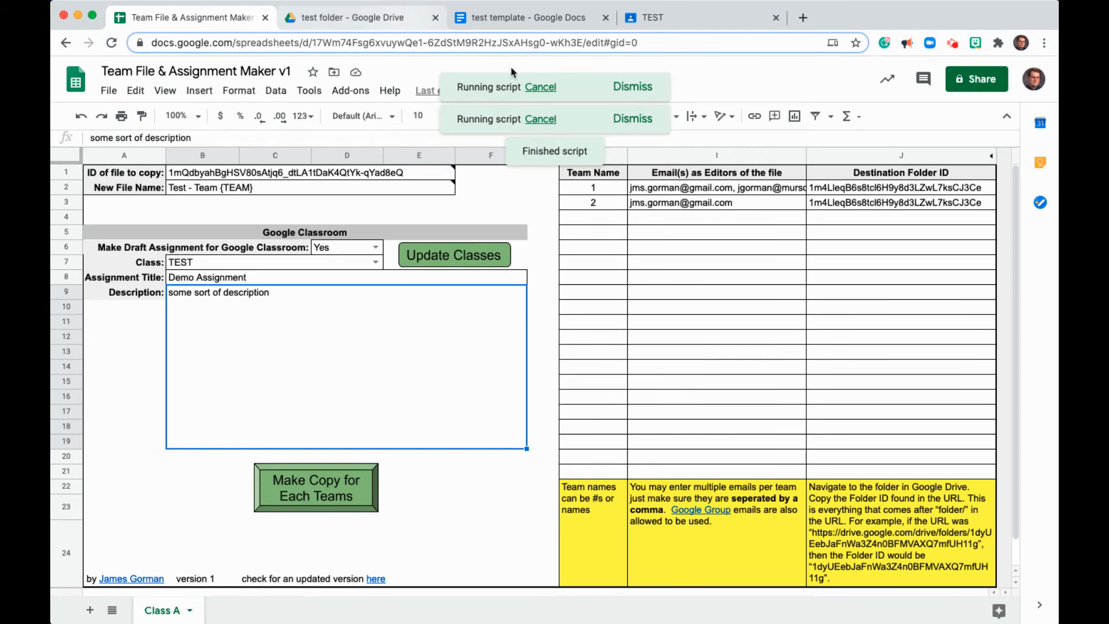
click(540, 86)
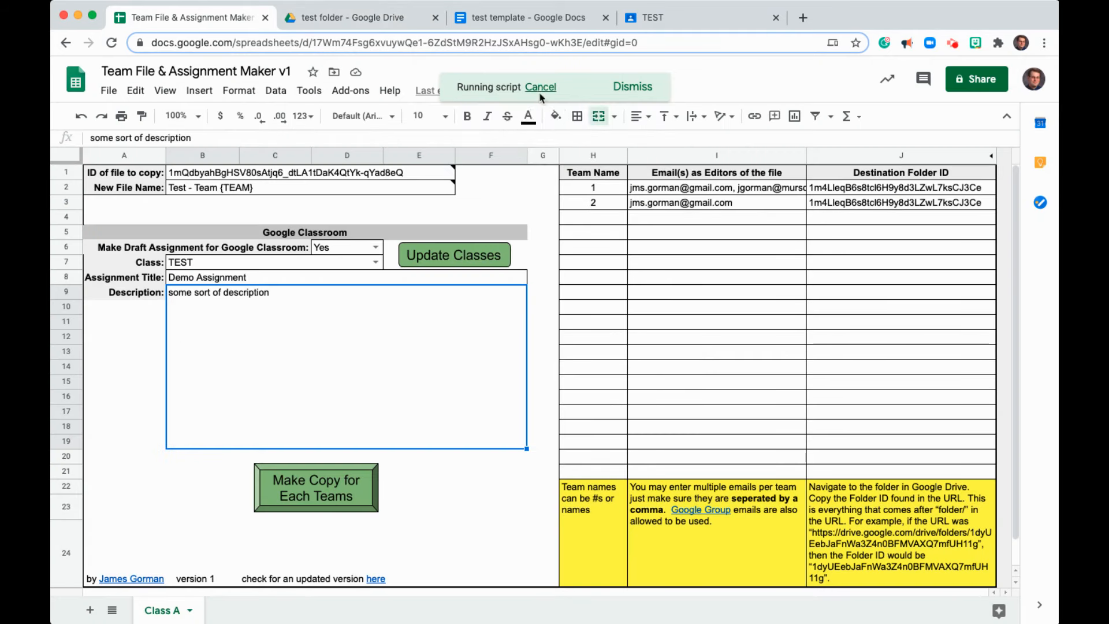
click(374, 14)
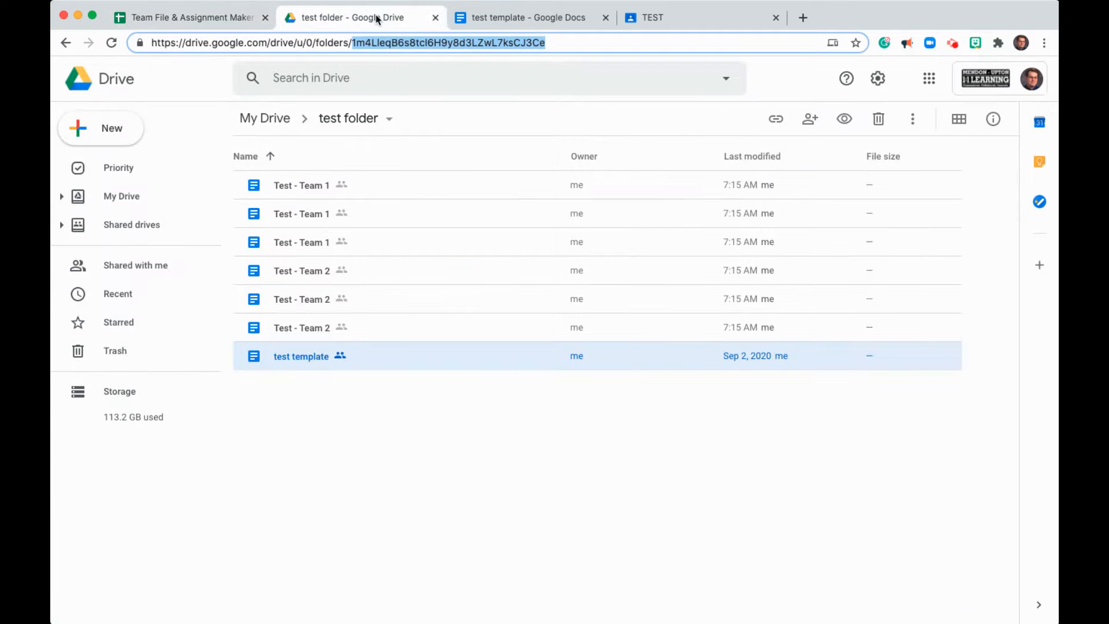
click(317, 190)
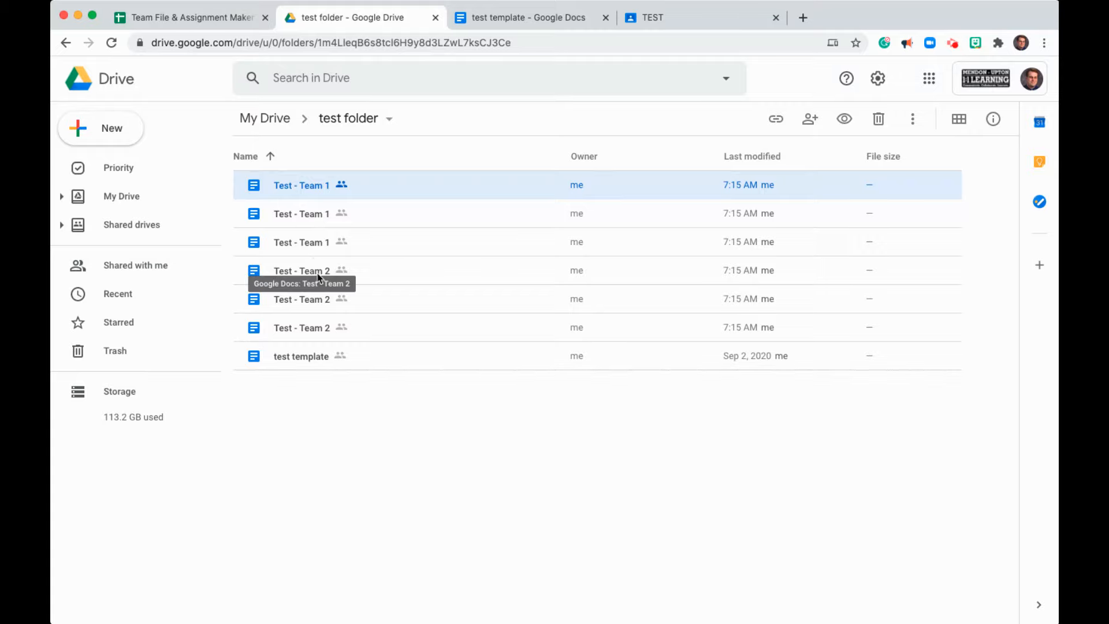
- Set the TEST class's Classwork on the stream setting to Hide notifications and save the class settings
click(566, 17)
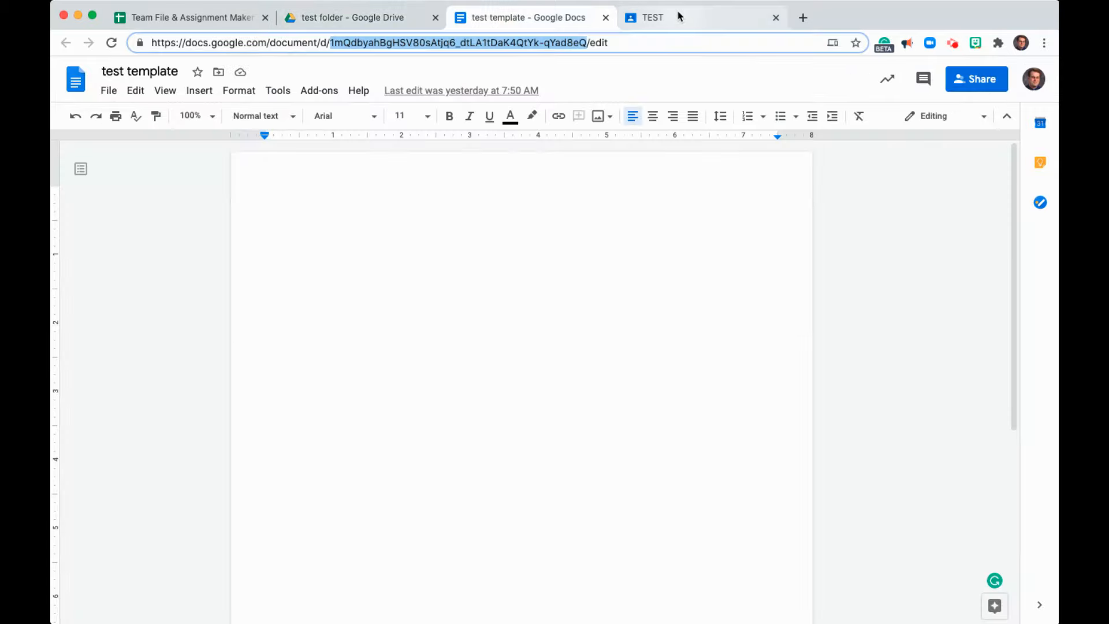
click(679, 17)
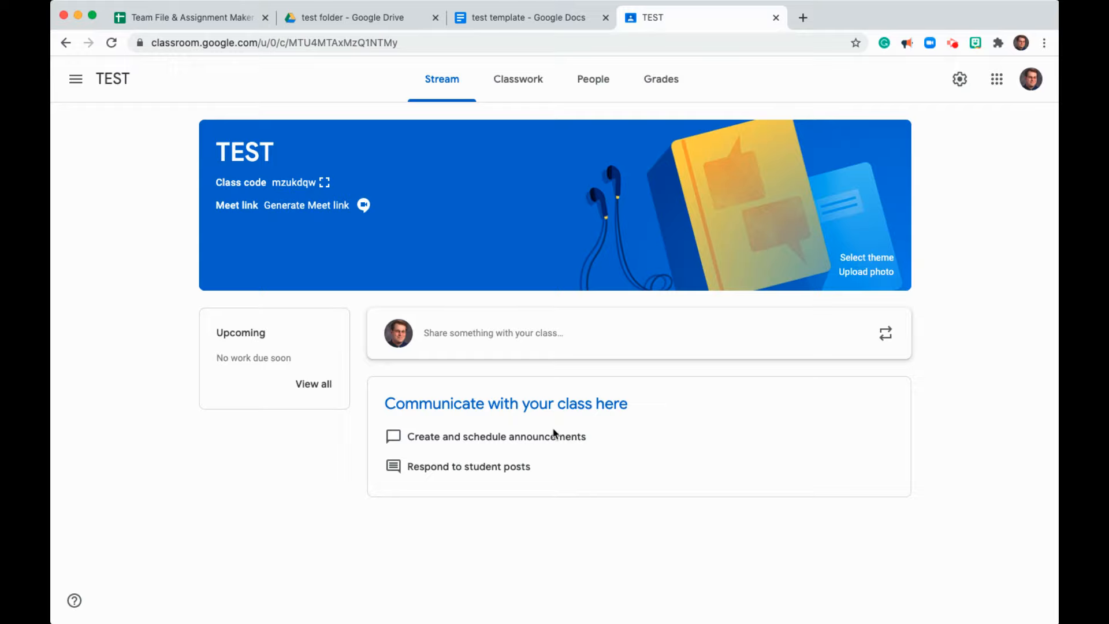
click(959, 80)
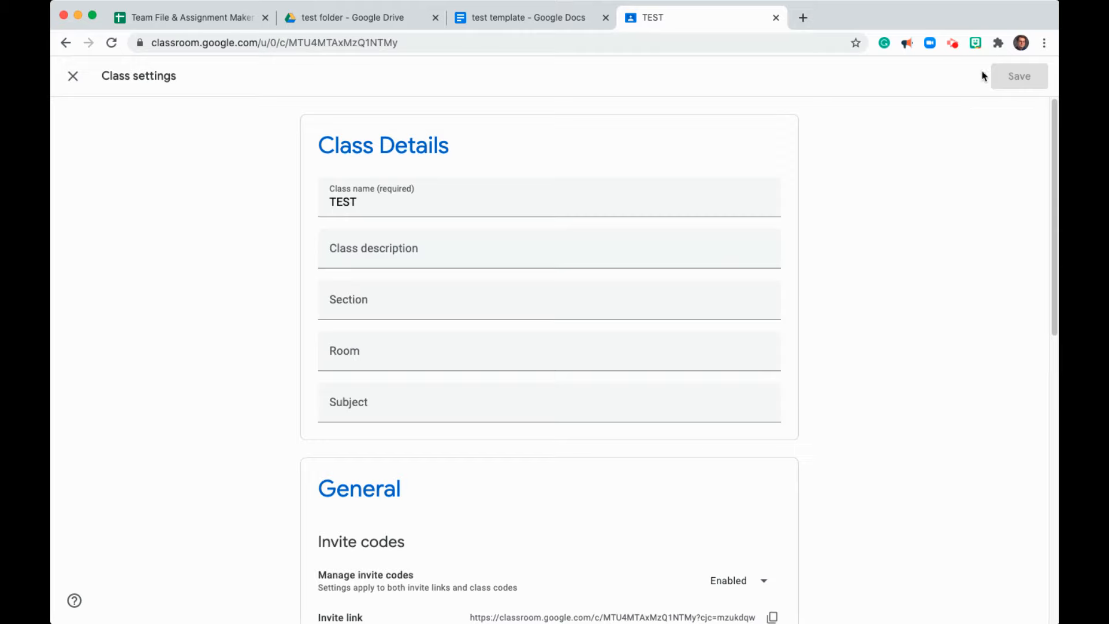
scroll(704, 456, down, 8)
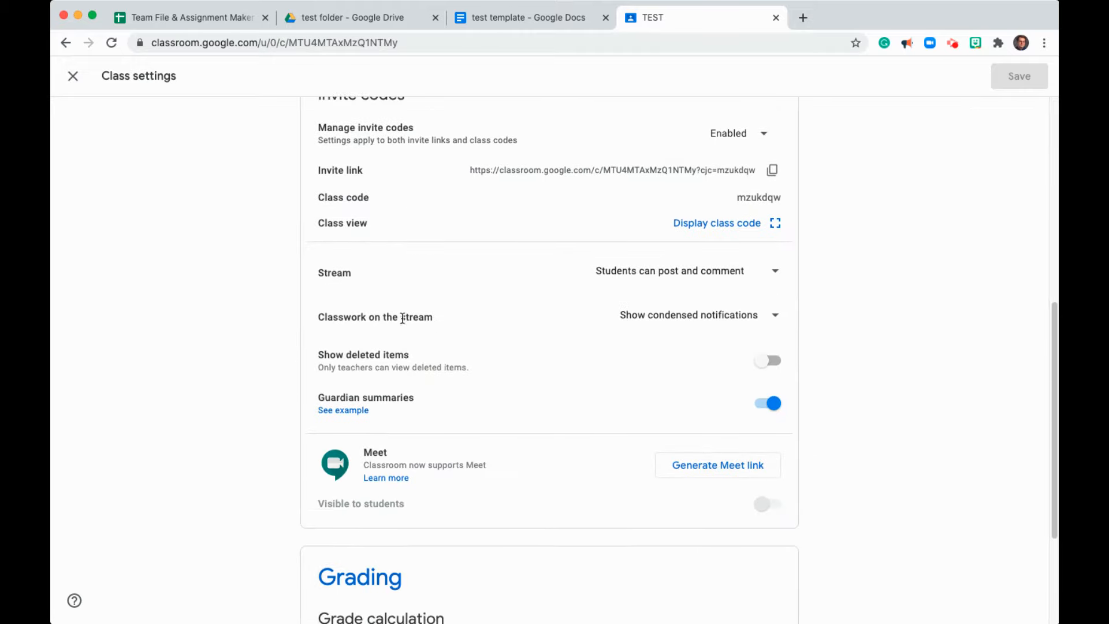
click(776, 319)
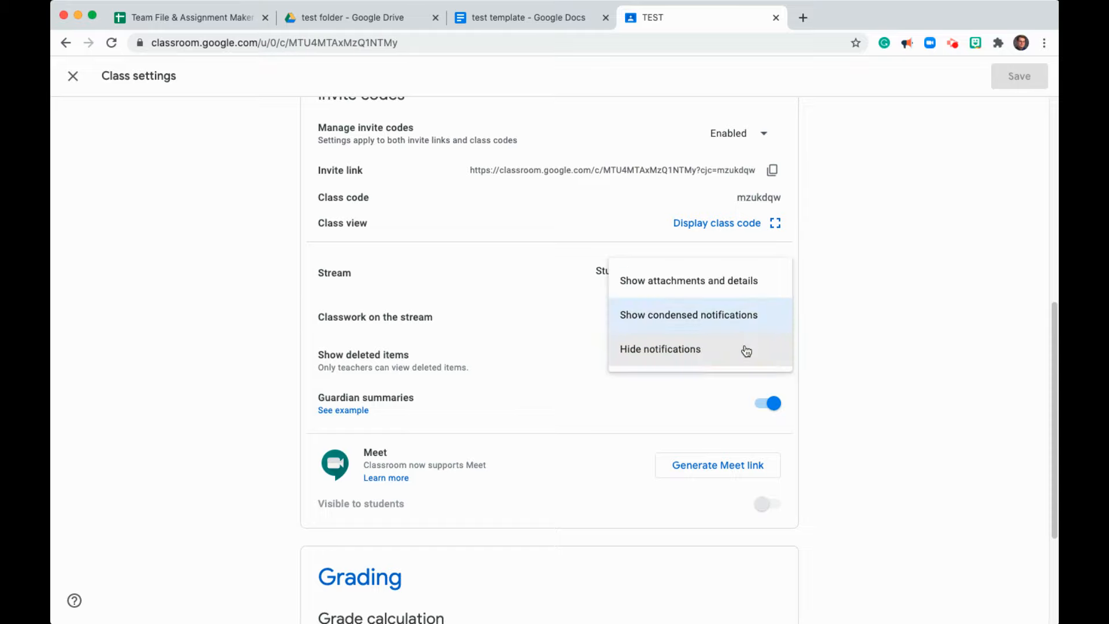
click(745, 351)
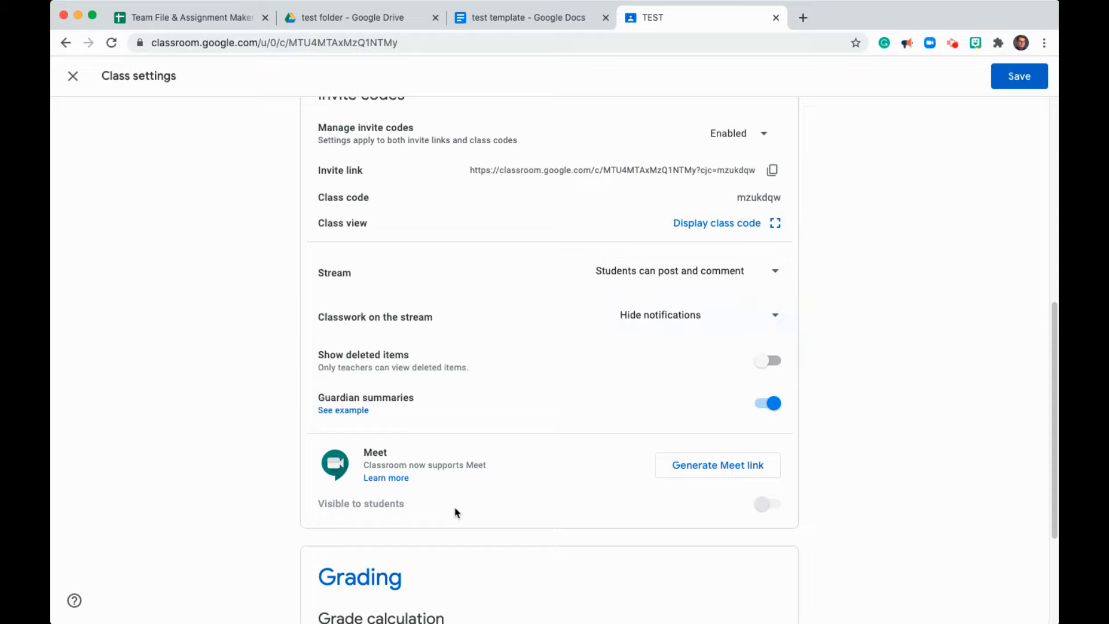
click(1024, 80)
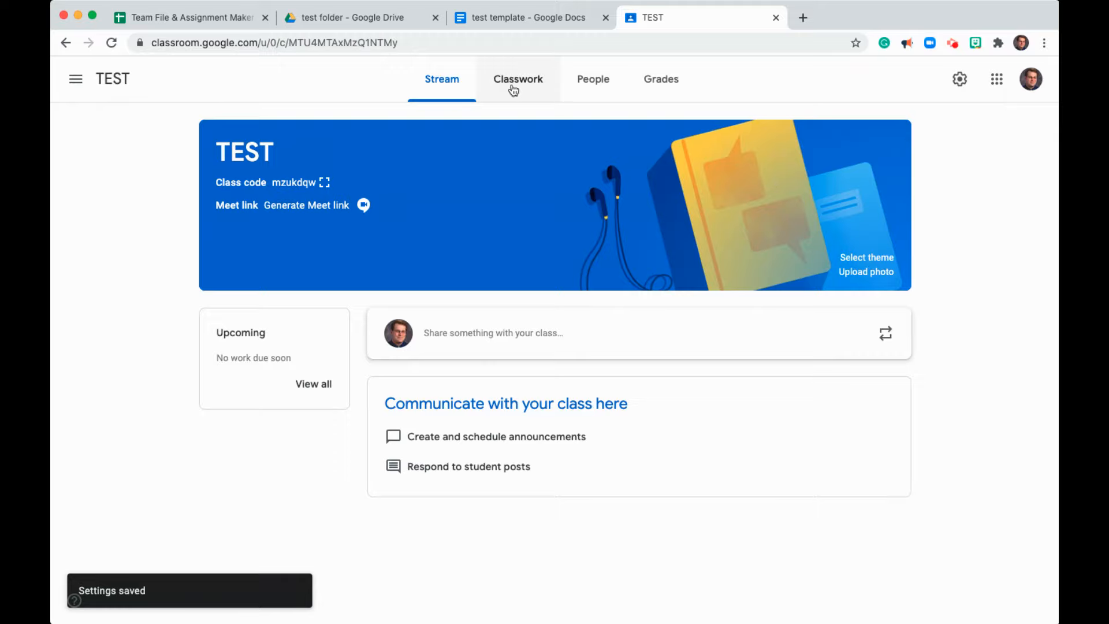
- Open the first Demo Assignment draft in Classwork for editing
click(514, 91)
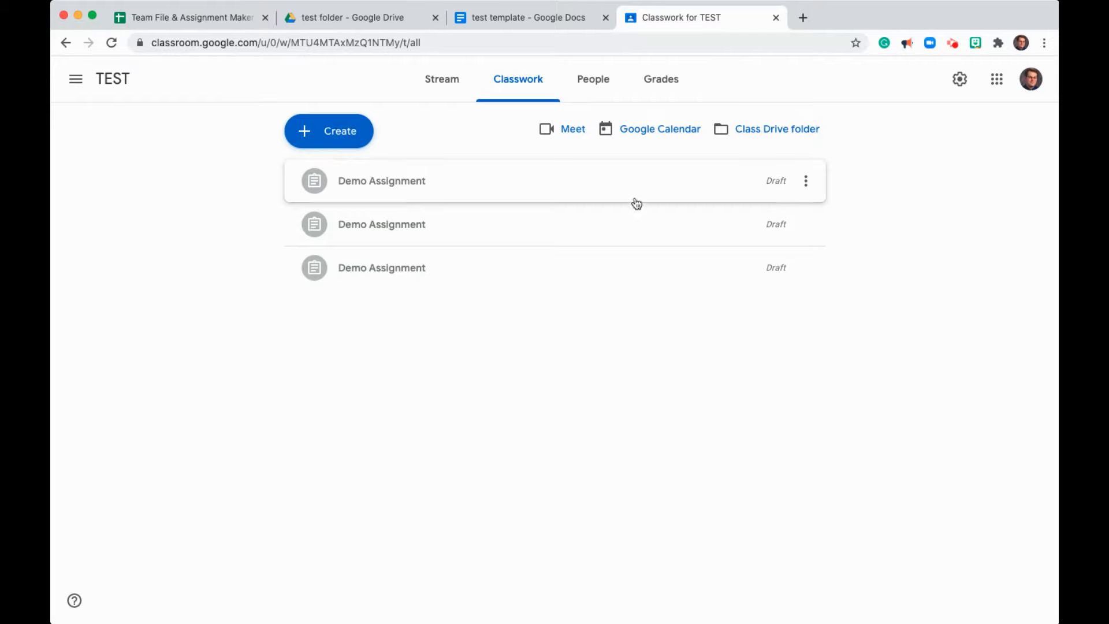
click(805, 184)
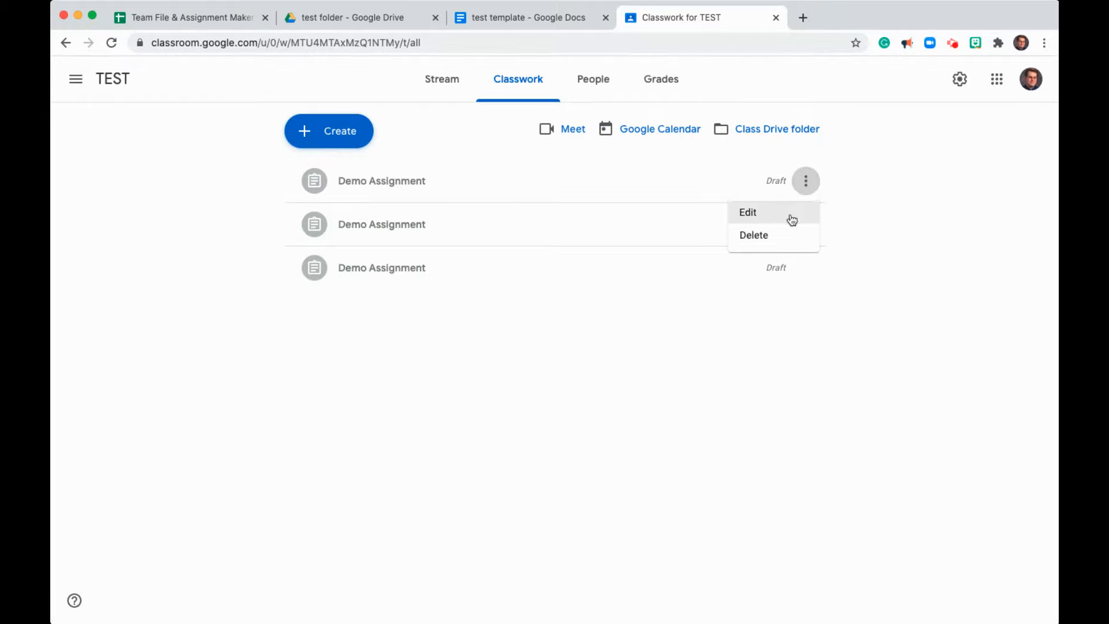
click(567, 175)
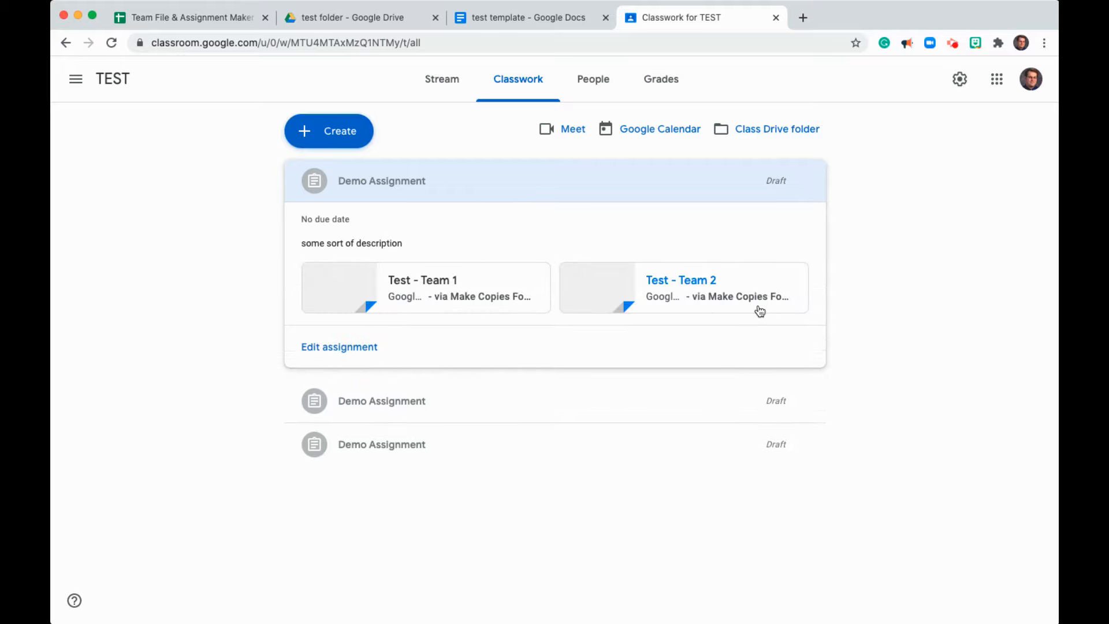
mouse_move(784, 198)
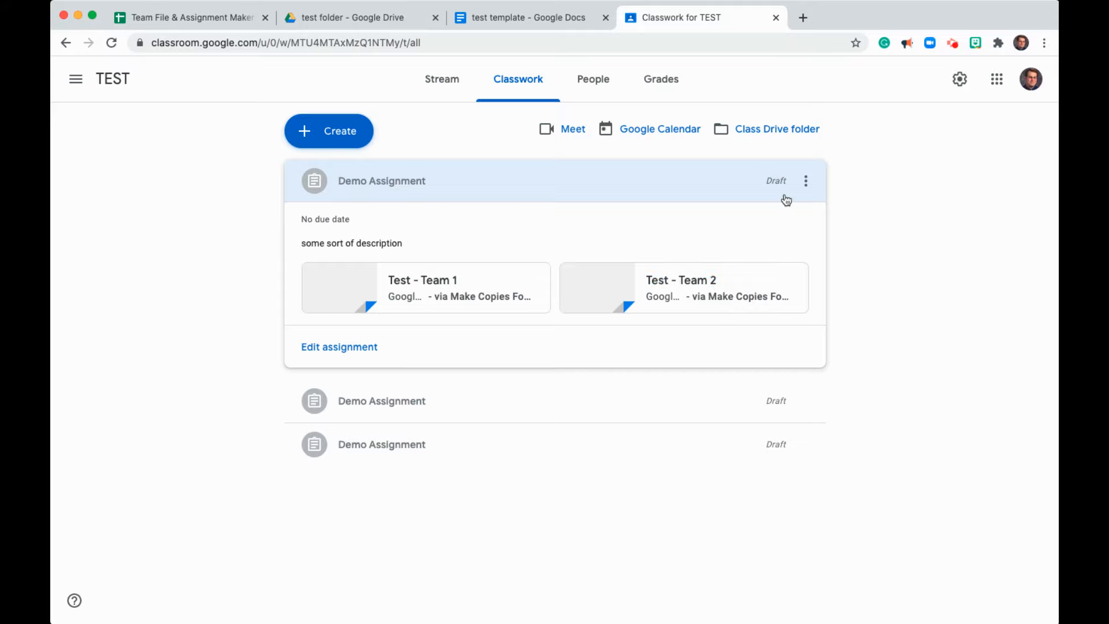
click(817, 182)
click(782, 213)
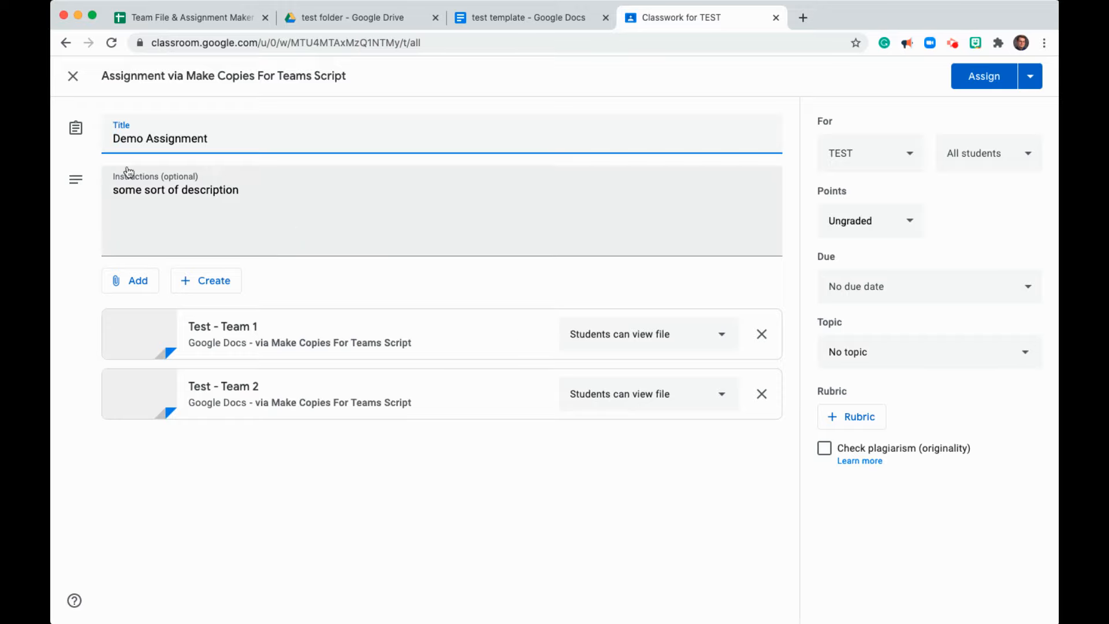
- Check the assignment's title, instructions and topic options, then save it as a draft
drag(121, 140, 204, 140)
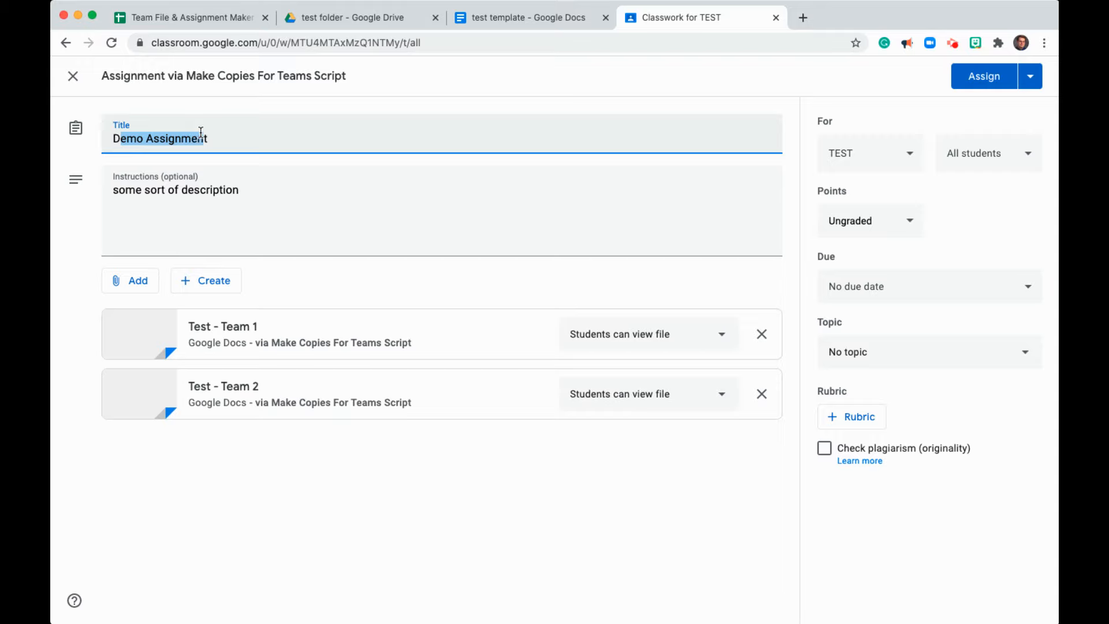
click(181, 190)
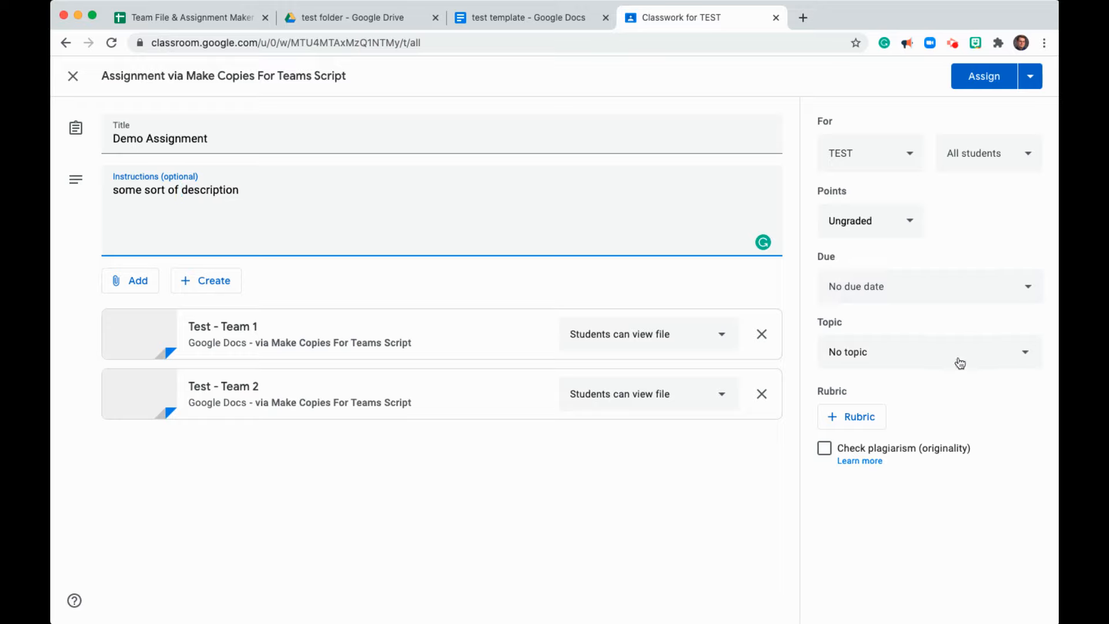
click(1025, 359)
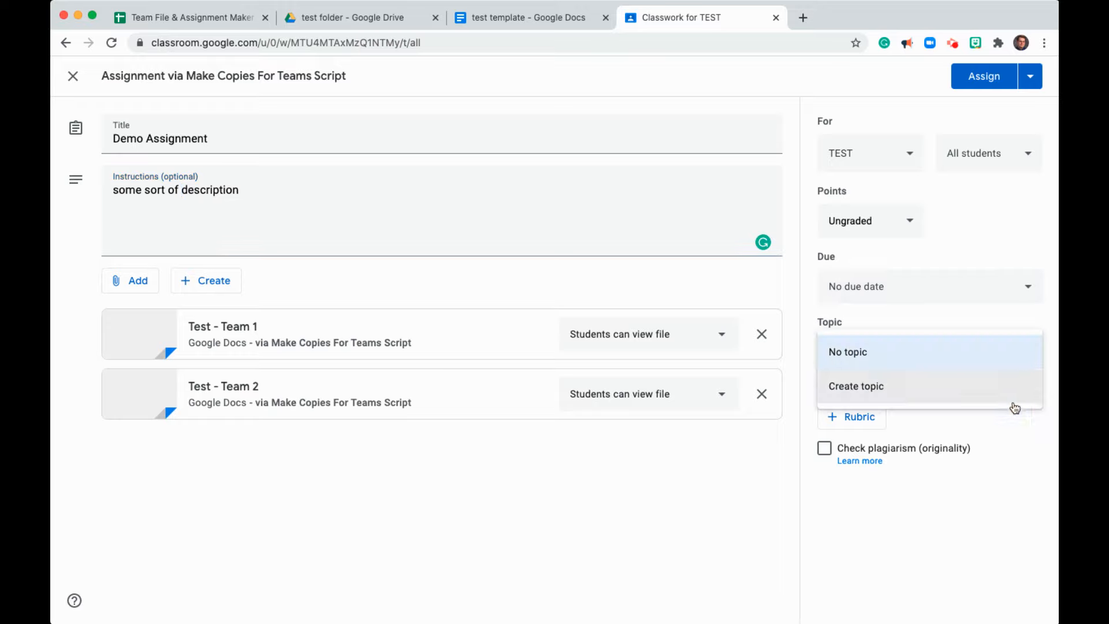
click(1017, 480)
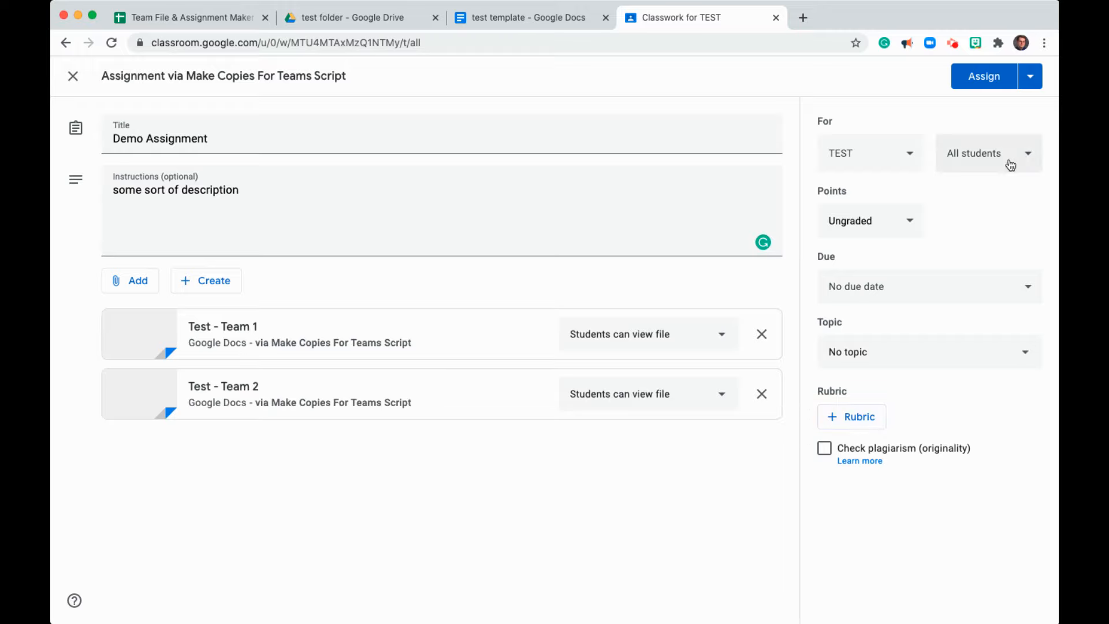
click(1031, 86)
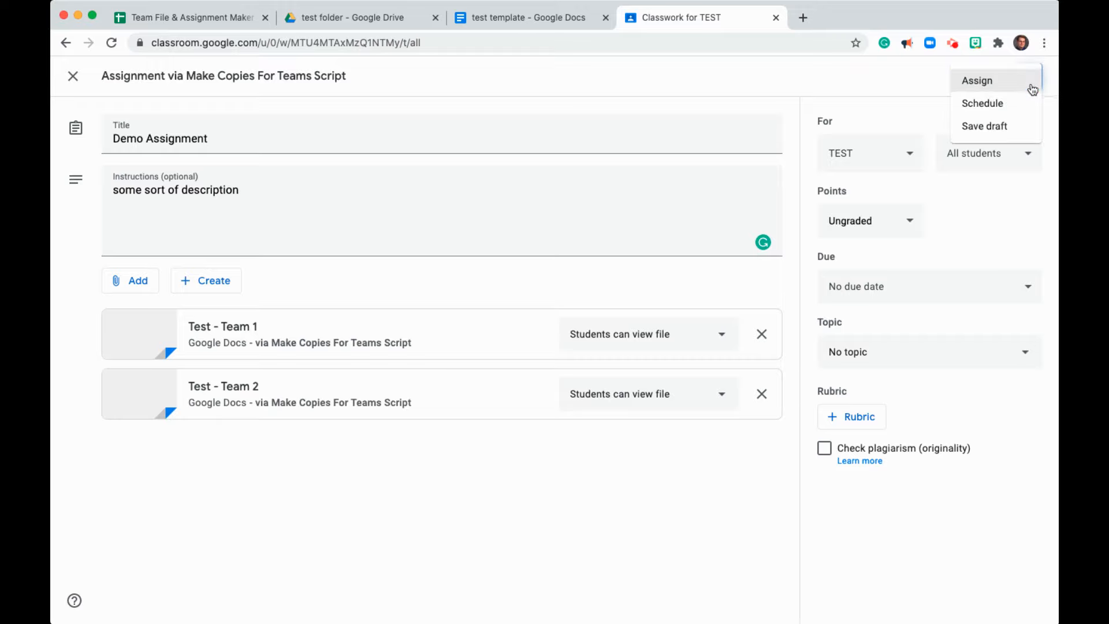
click(1016, 134)
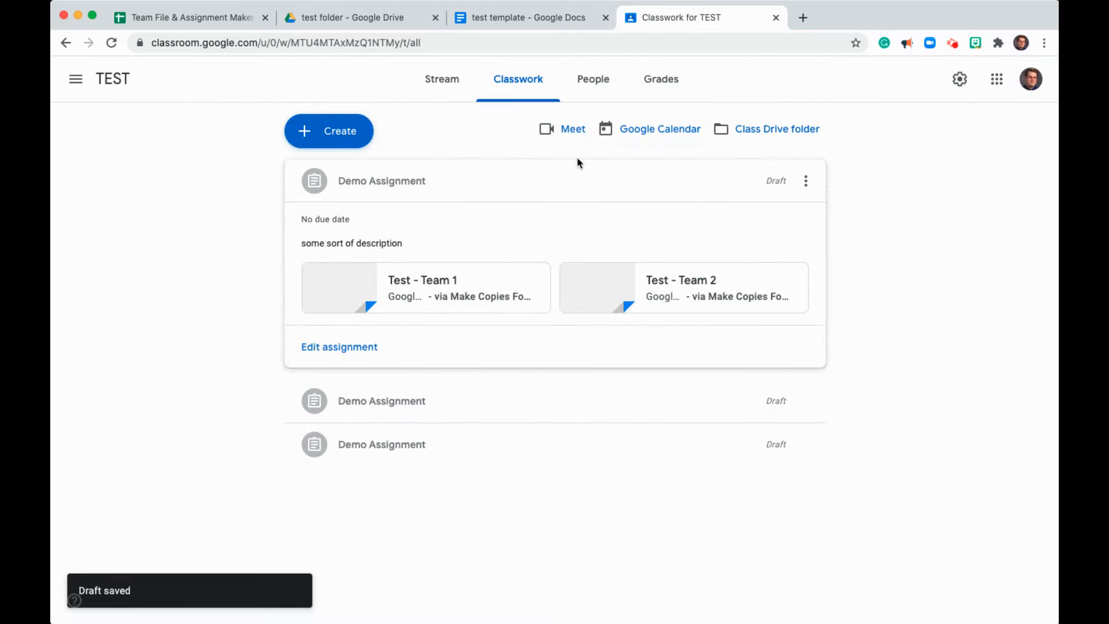
- Delete the two duplicate Demo Assignment drafts
click(806, 402)
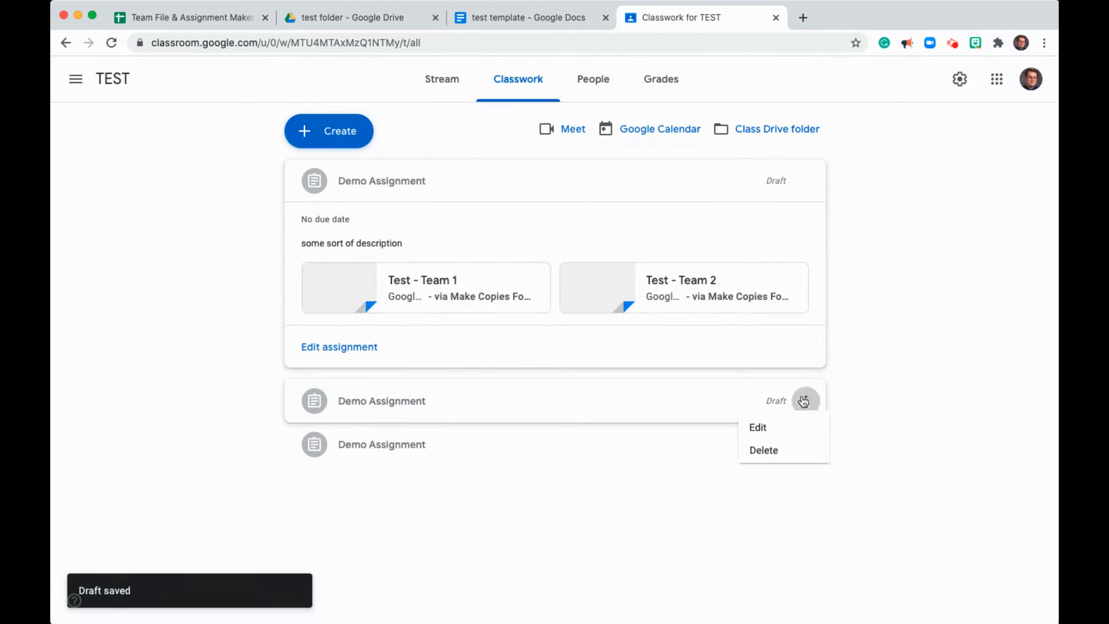
click(799, 453)
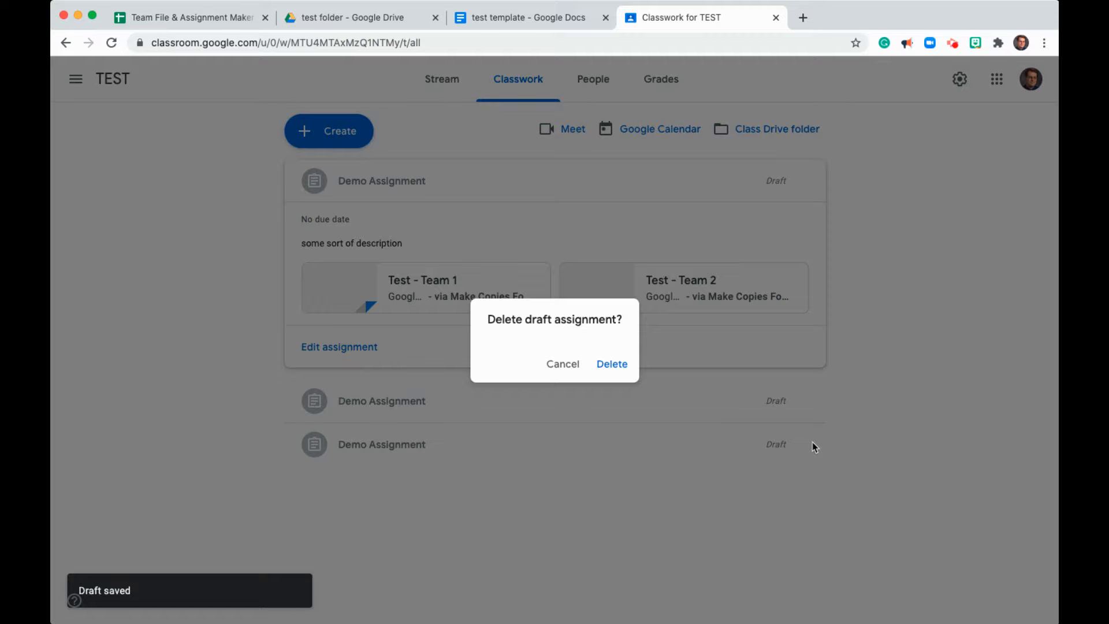
click(615, 366)
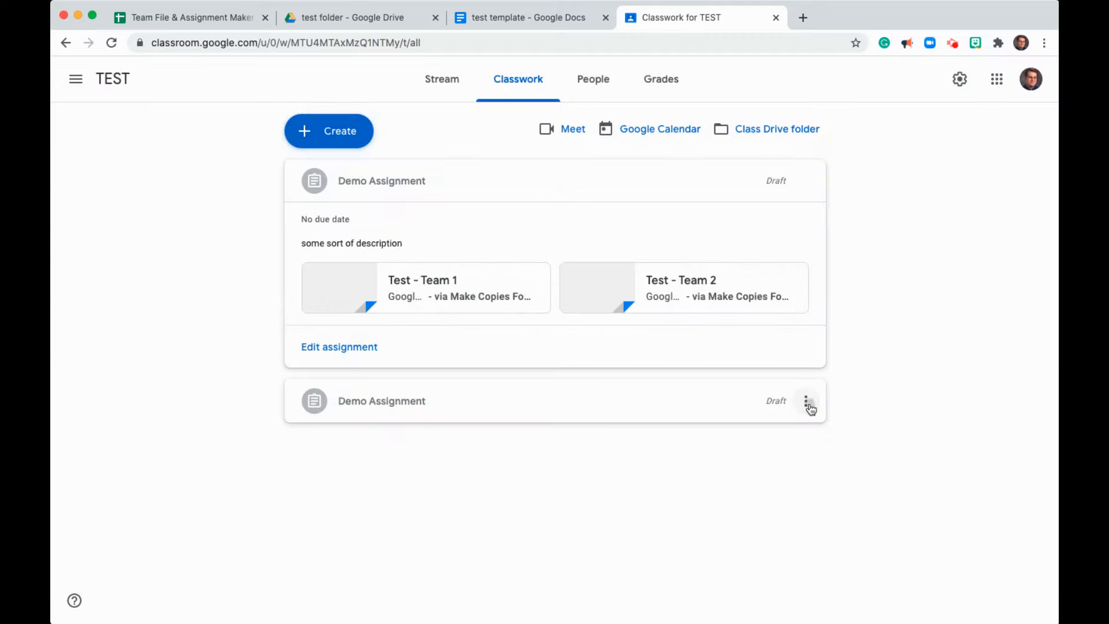
click(806, 401)
click(804, 454)
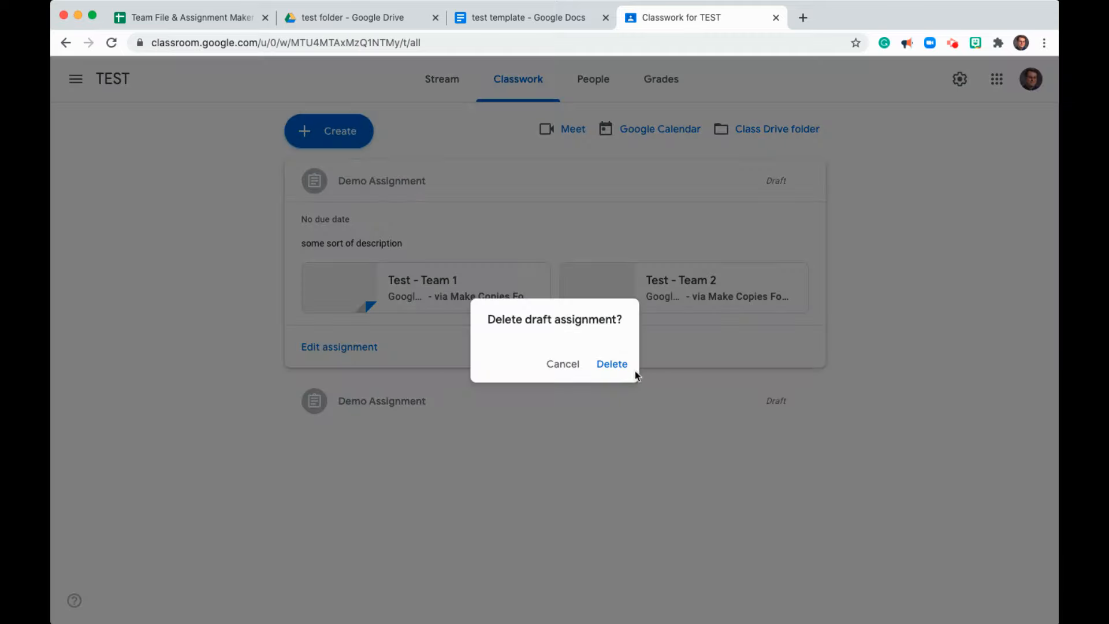
click(626, 366)
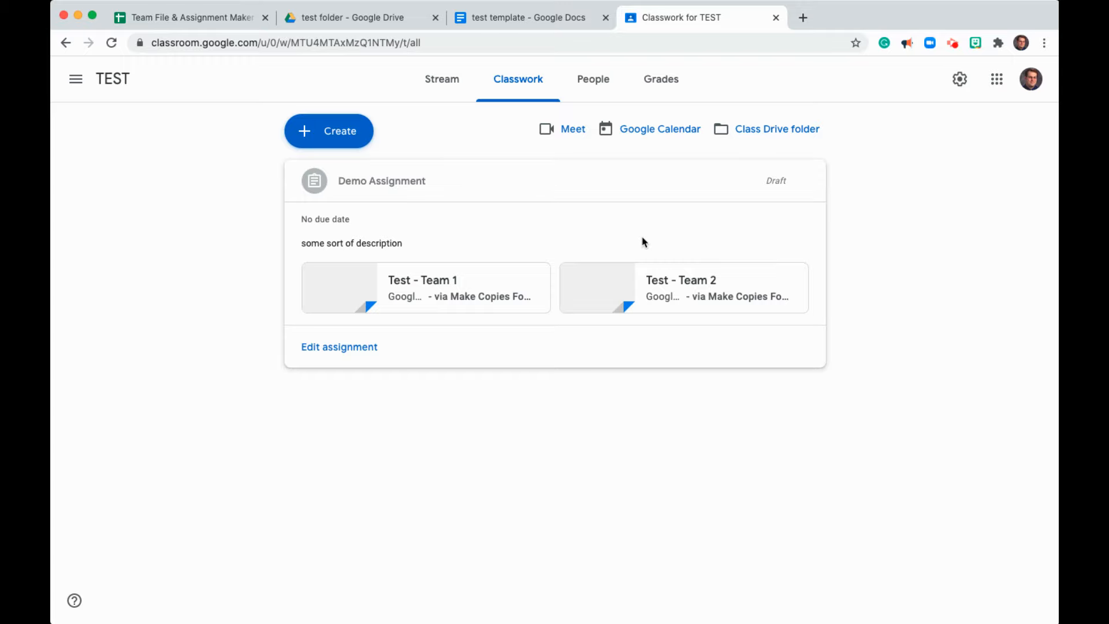
- Open the script editor from the Team File & Assignment Maker sheet
click(238, 22)
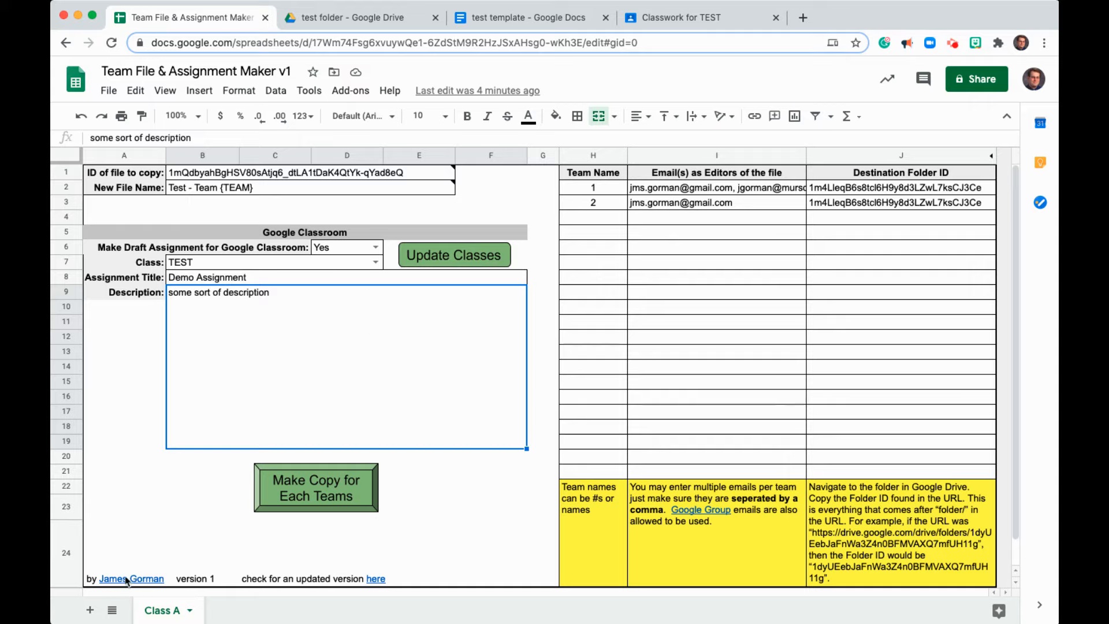
mouse_move(130, 580)
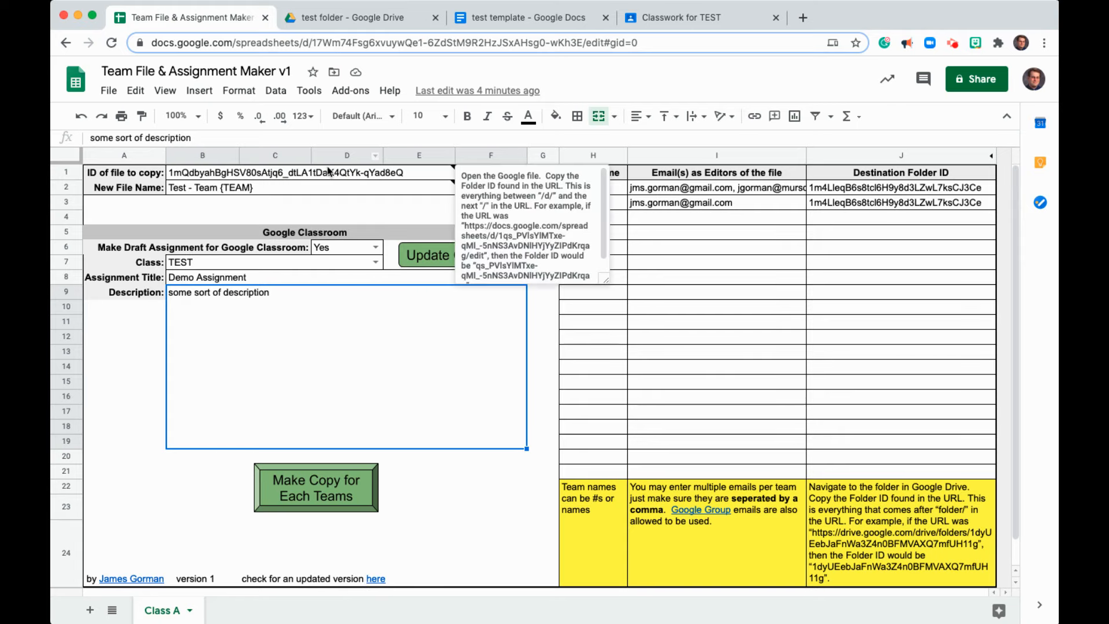
click(309, 91)
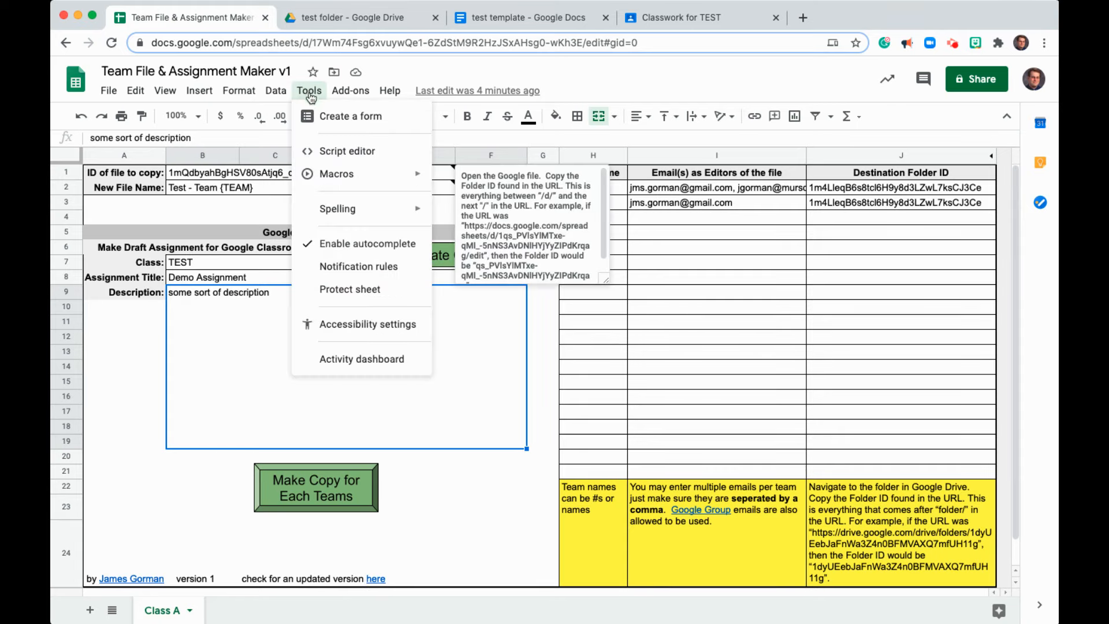
click(335, 151)
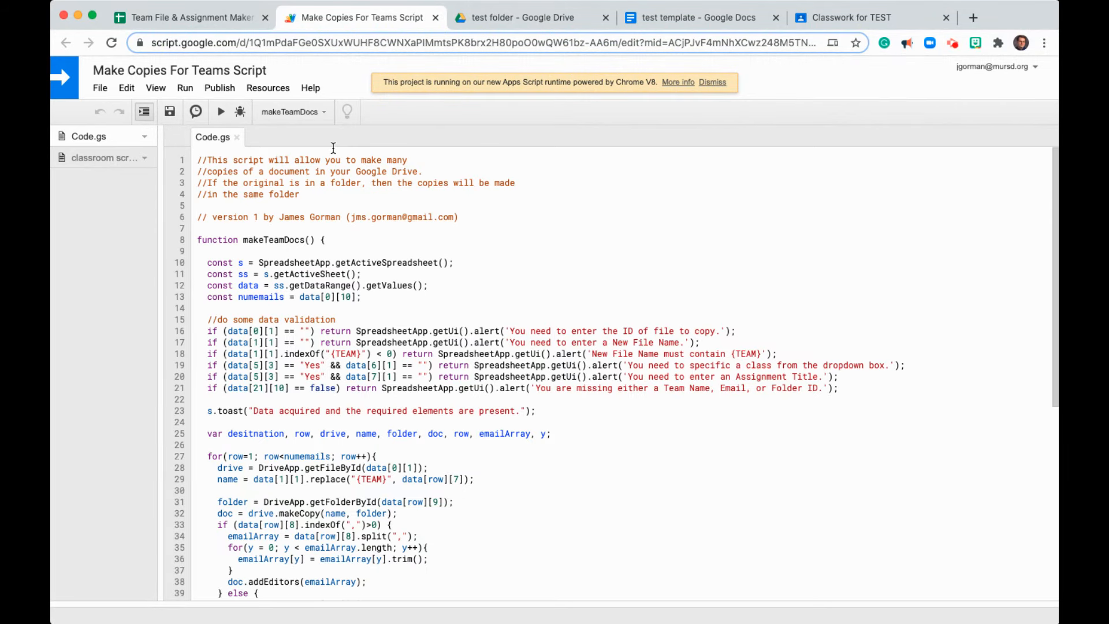
- Read through the makeTeamDocs script code
scroll(359, 350, down, 2)
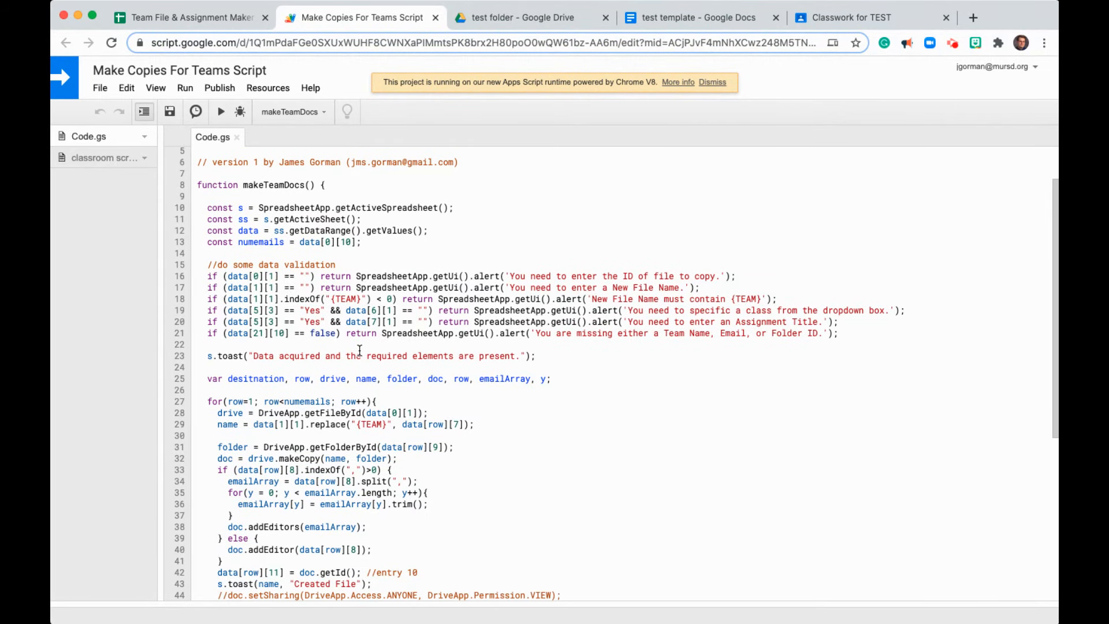
scroll(359, 350, down, 2)
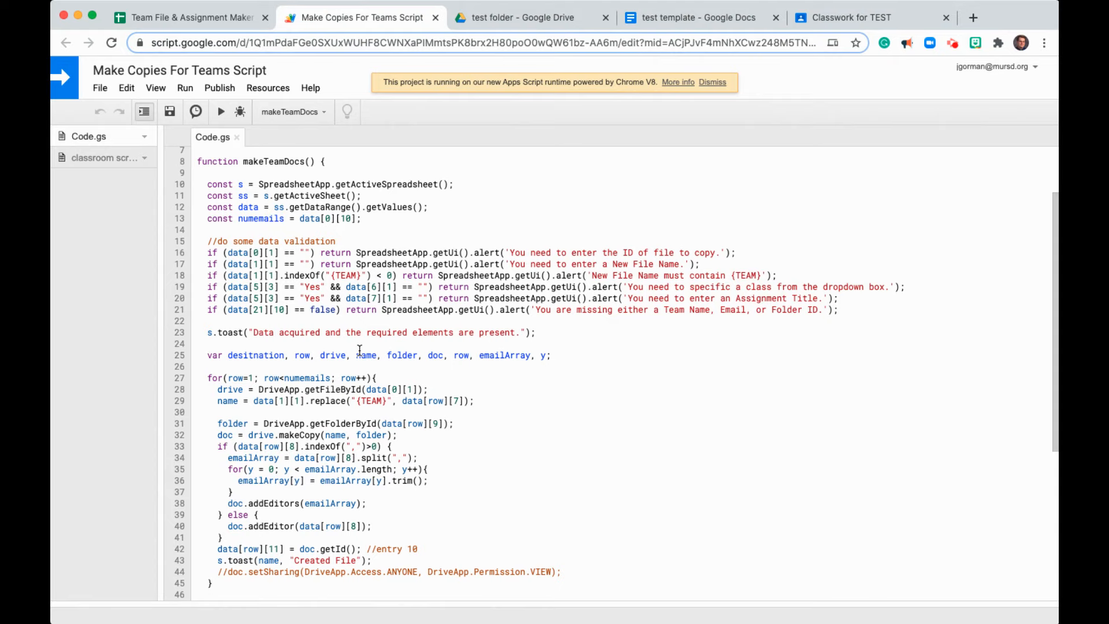
scroll(359, 350, down, 8)
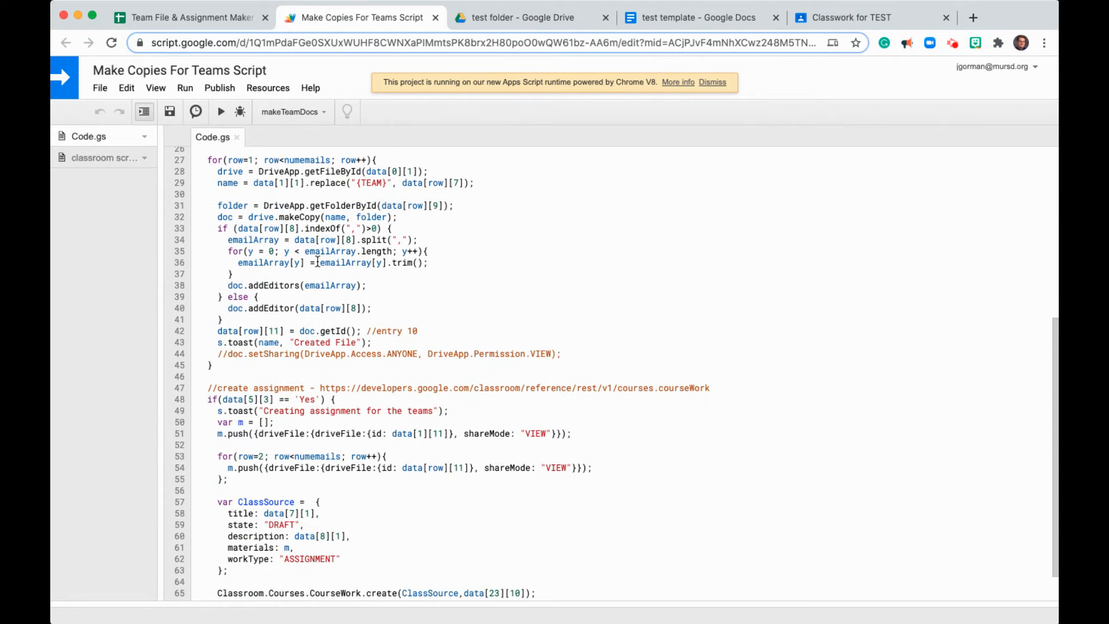
scroll(301, 369, down, 2)
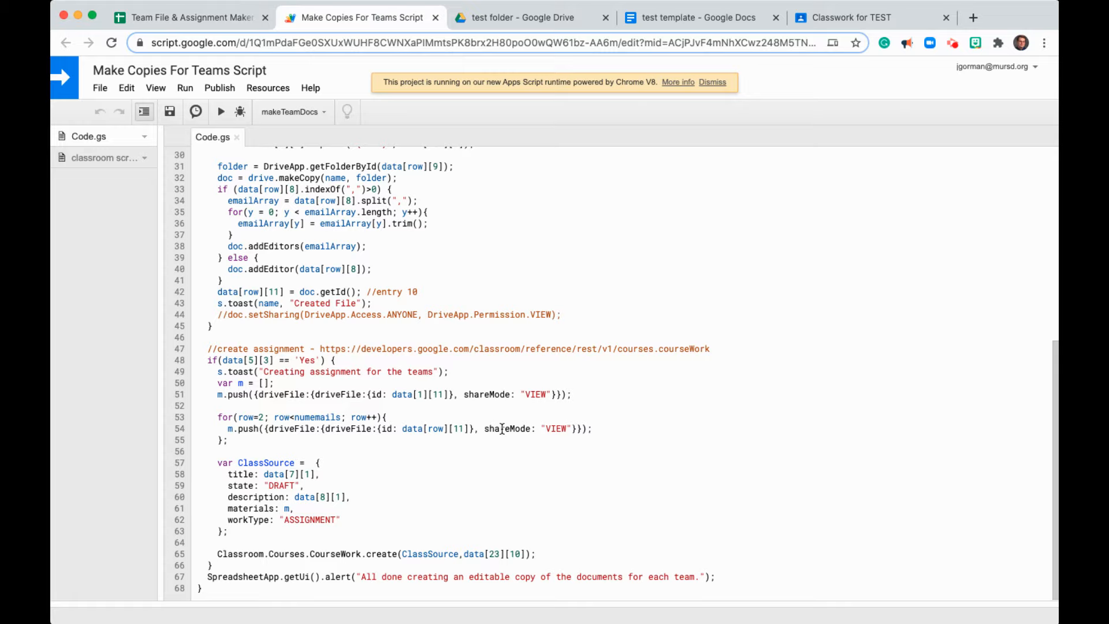
scroll(454, 335, up, 5)
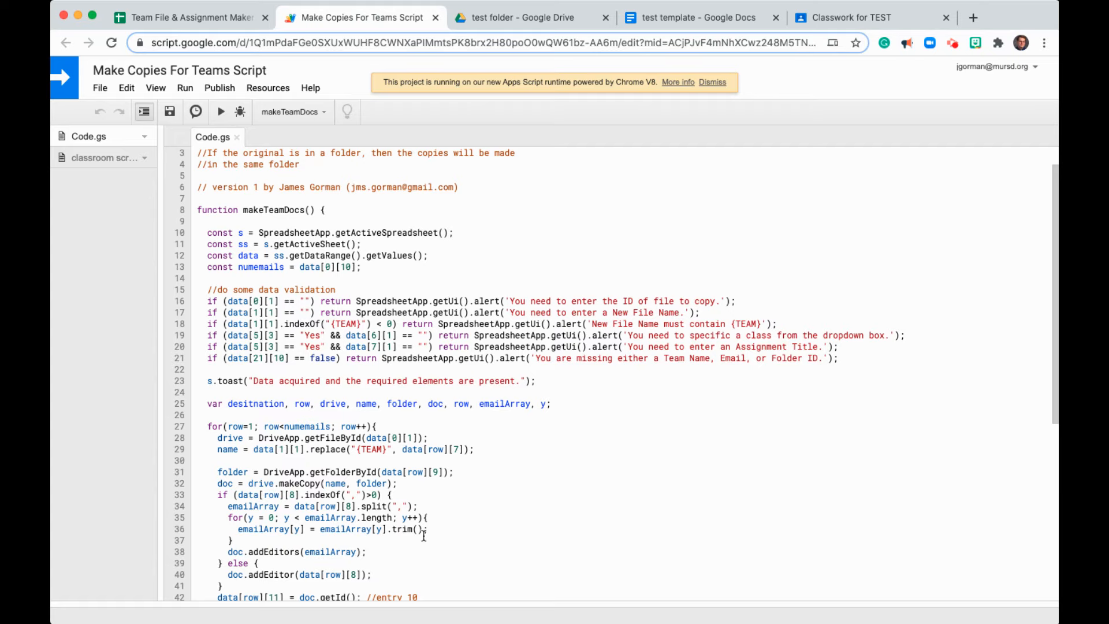
- Review the functions in the classroom scripts file, then close the script editor and return to the sheet
scroll(424, 536, up, 1)
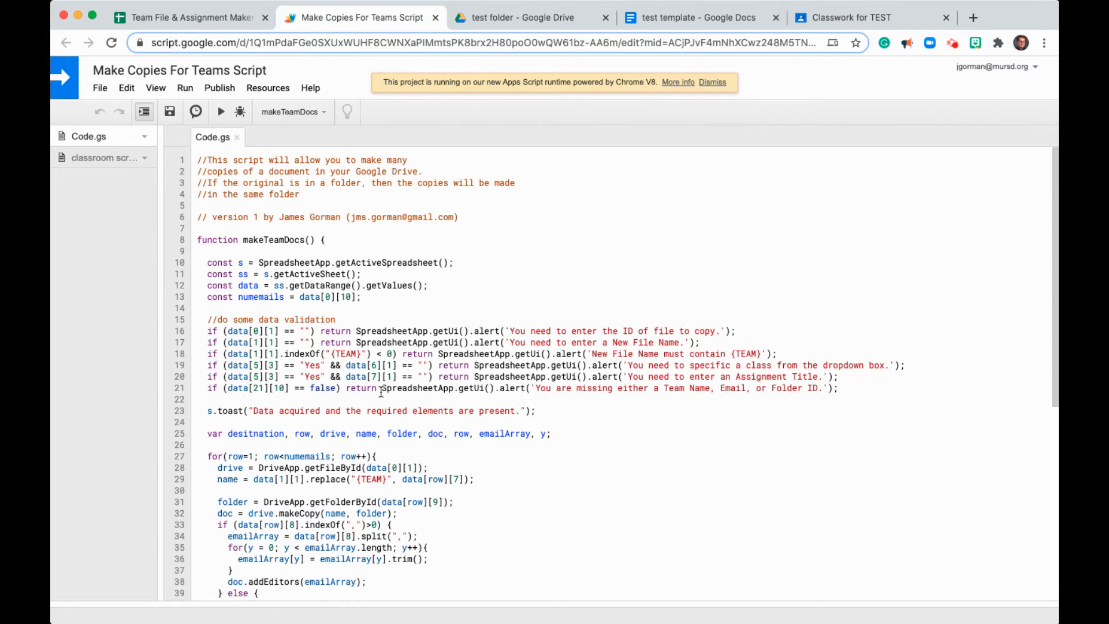
click(101, 158)
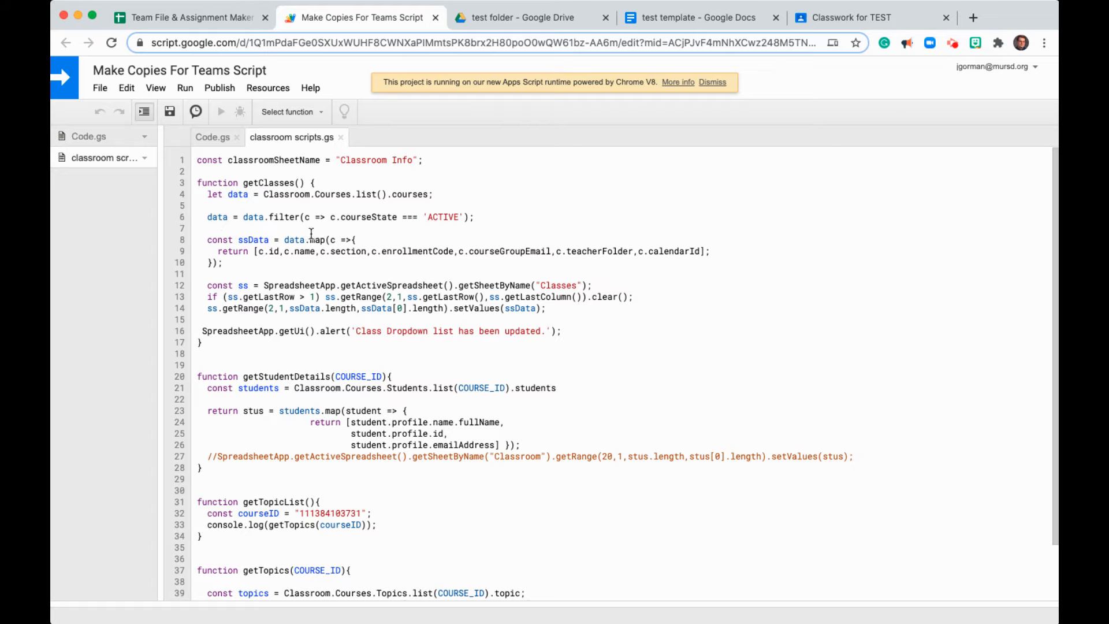
scroll(350, 436, down, 2)
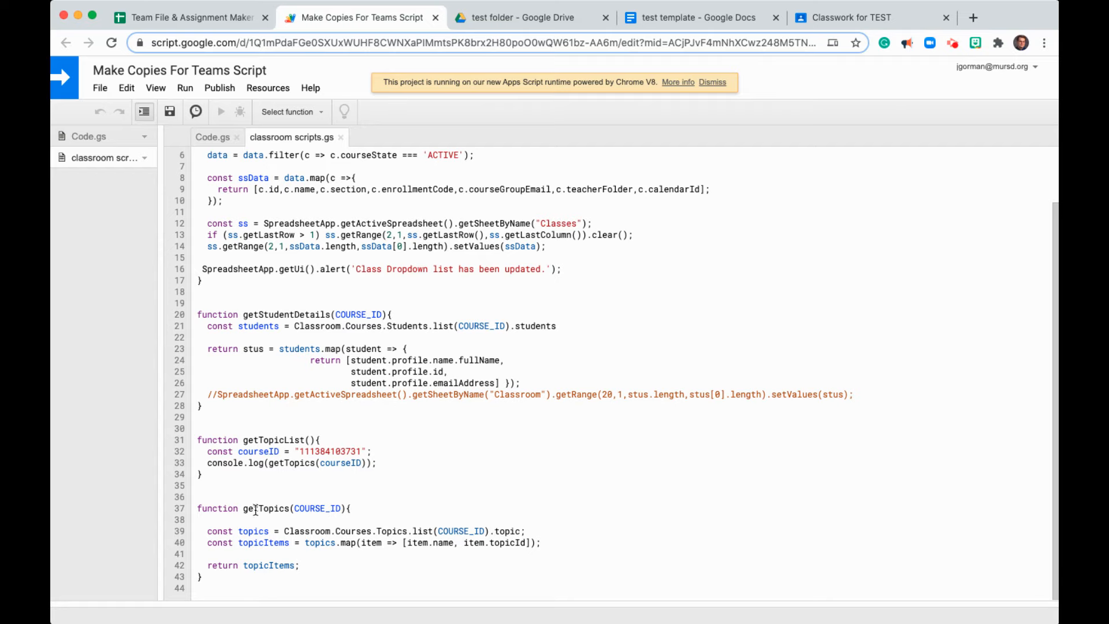
scroll(342, 268, up, 2)
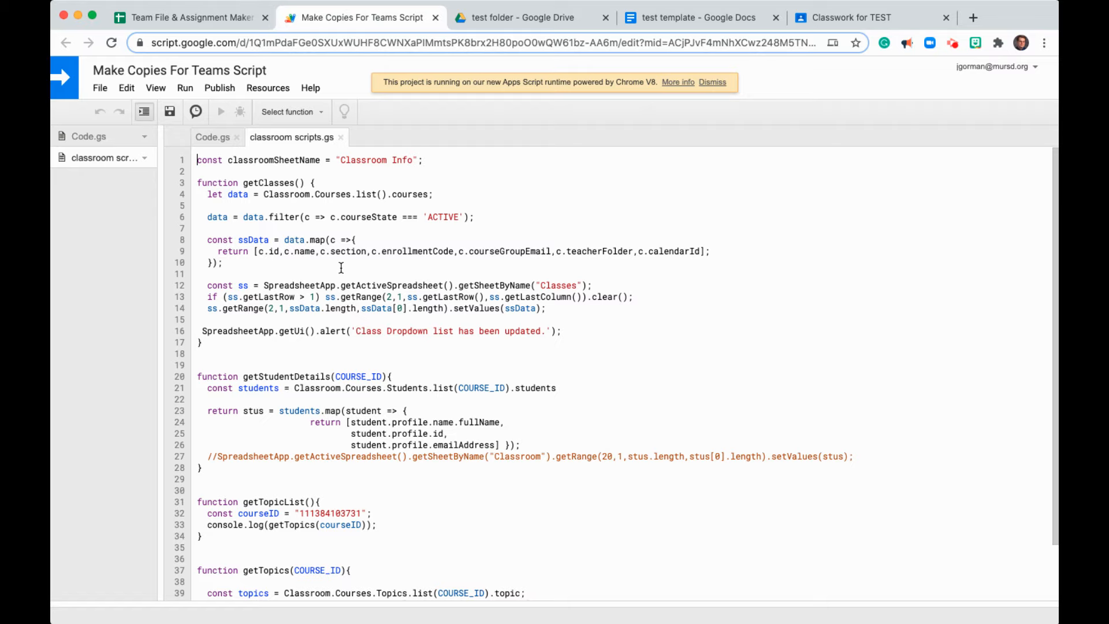
click(435, 19)
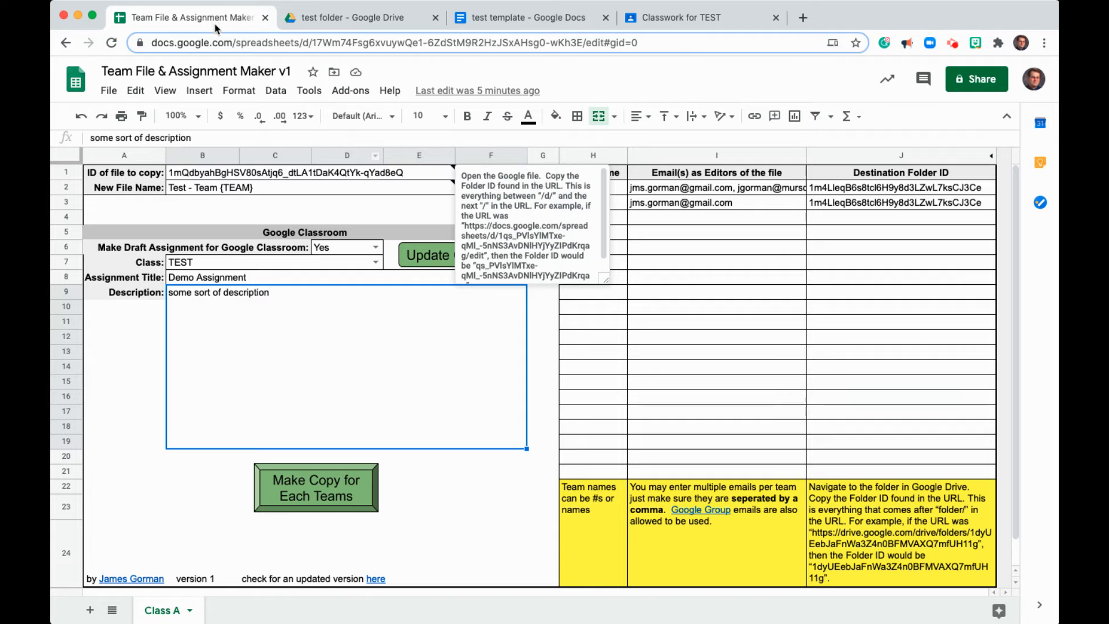
click(305, 207)
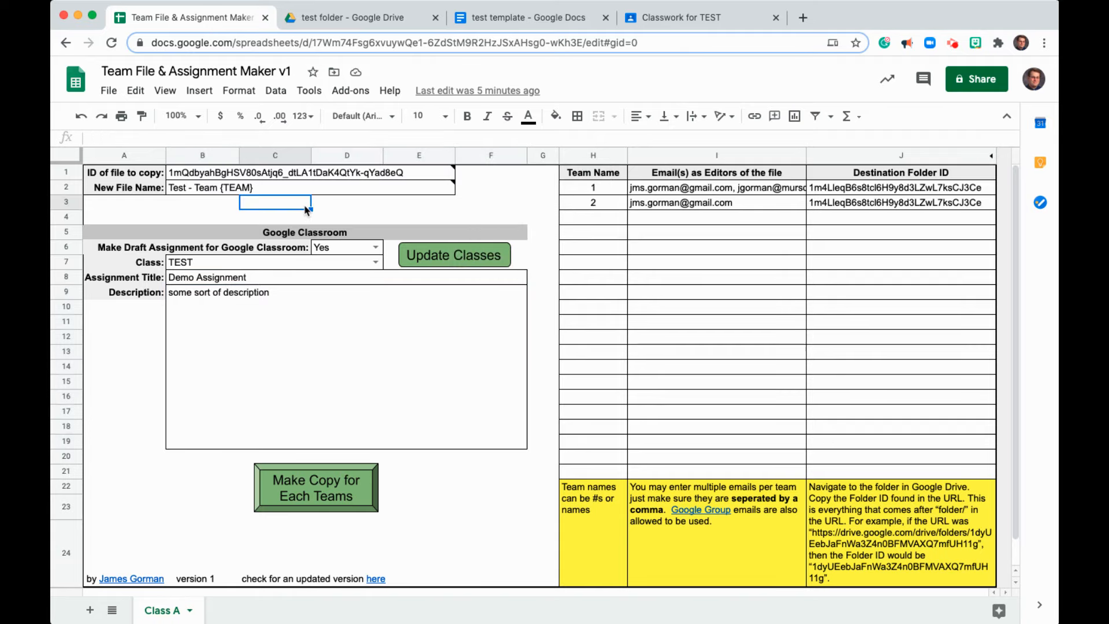